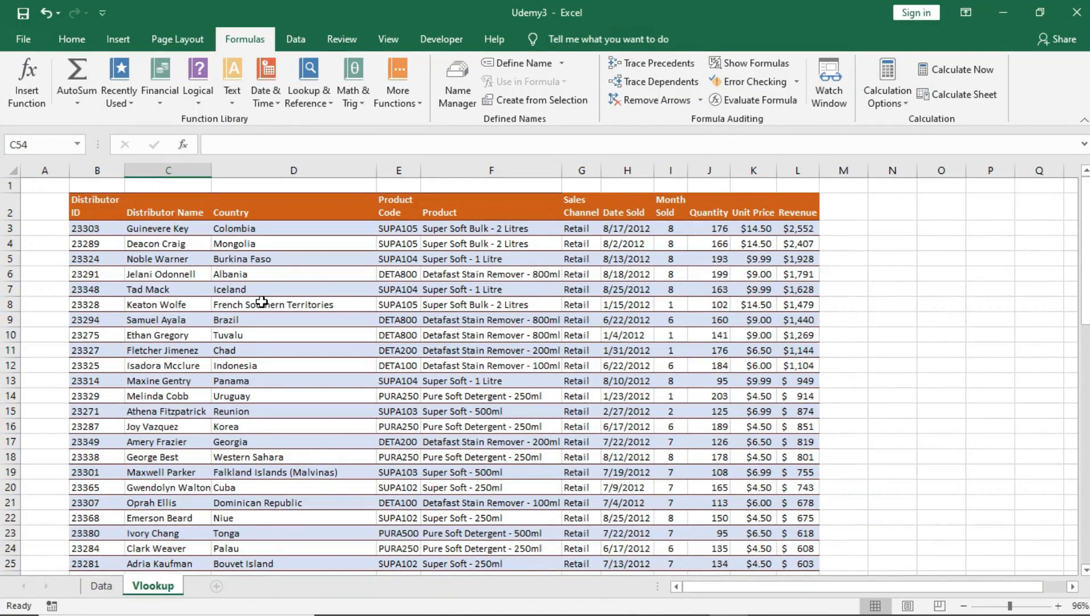
pyautogui.click(71, 40)
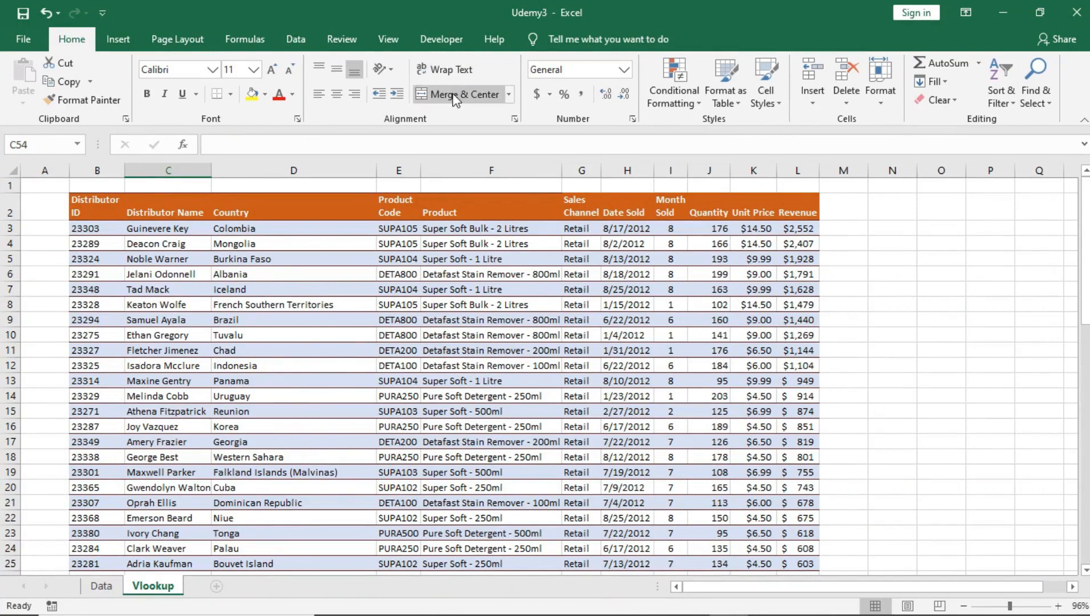
pyautogui.click(263, 336)
pyautogui.click(565, 383)
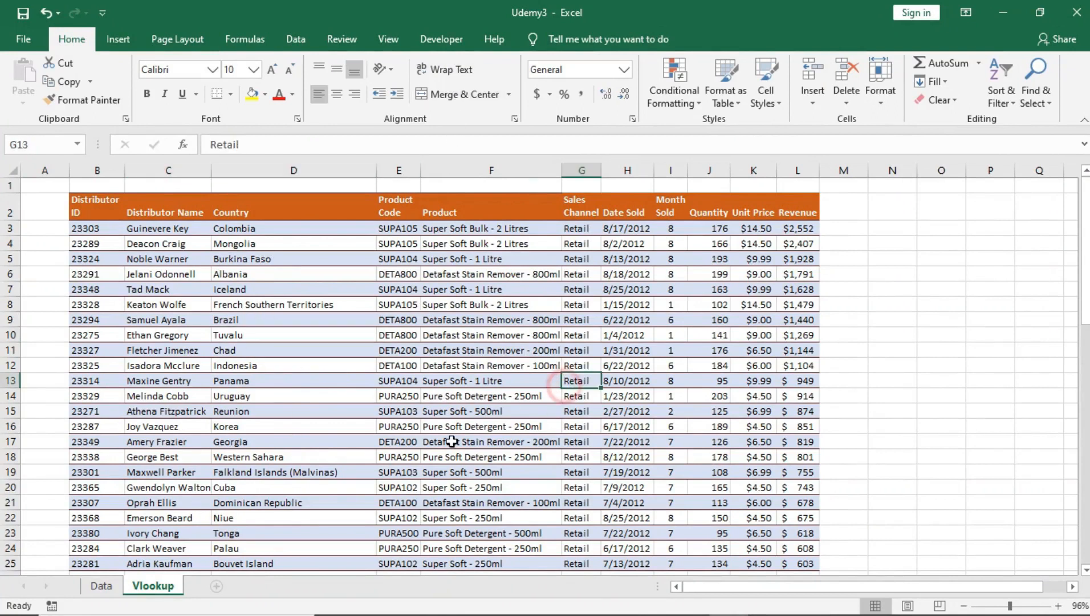
pyautogui.click(356, 413)
pyautogui.click(312, 485)
pyautogui.click(517, 441)
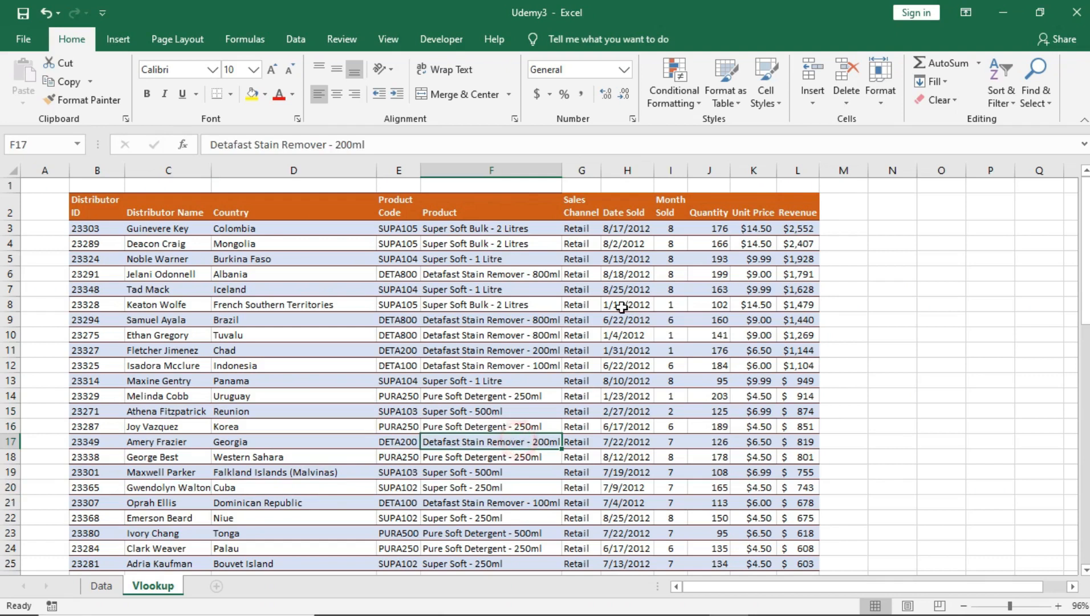
# Read the VLOOKUP description among the lookup and reference functions and look over the distributor sales table.
pyautogui.click(241, 36)
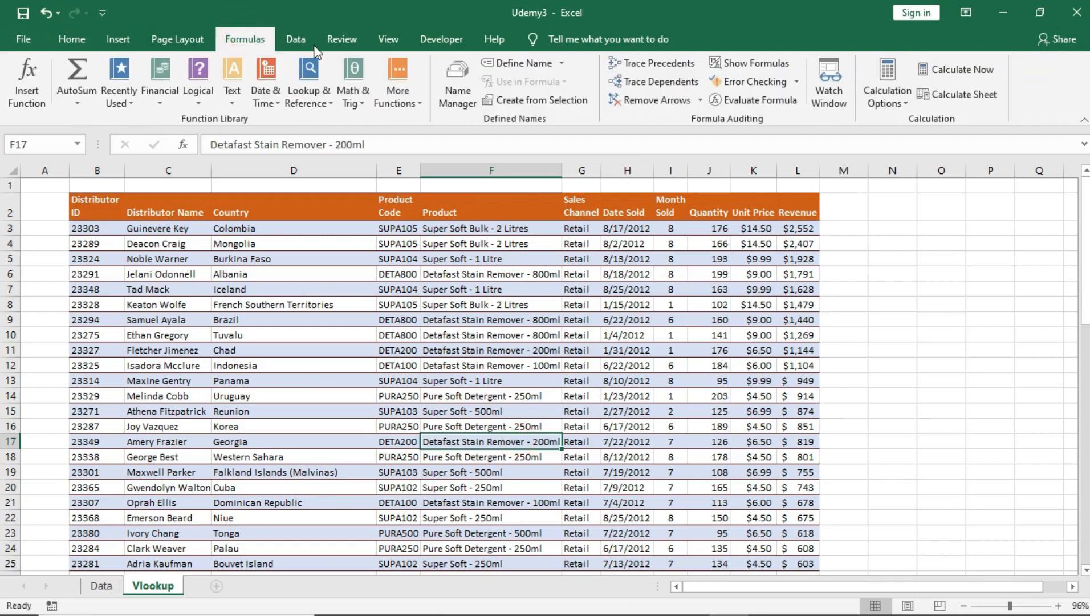
pyautogui.click(260, 31)
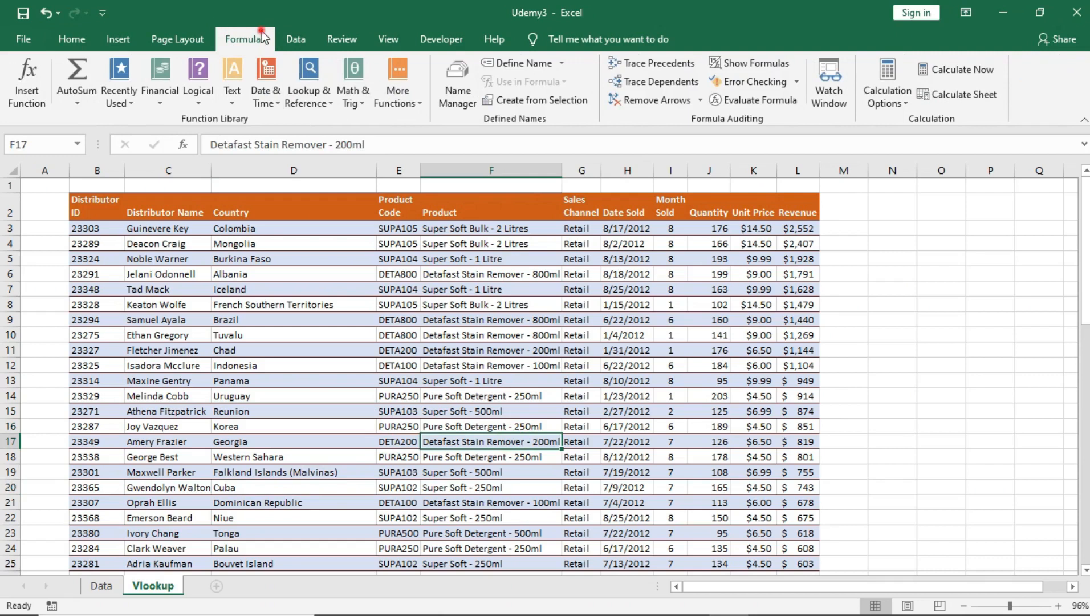
pyautogui.click(317, 91)
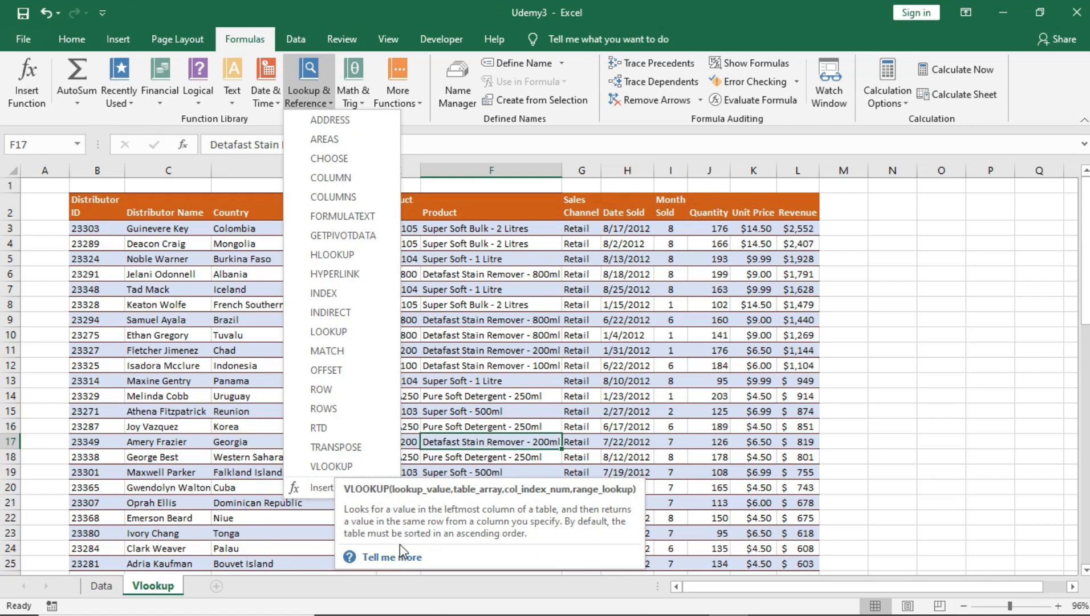
pyautogui.click(509, 354)
pyautogui.scroll(-4, 168, 357)
pyautogui.scroll(-9, 282, 431)
pyautogui.scroll(3, 279, 394)
pyautogui.scroll(6, 279, 356)
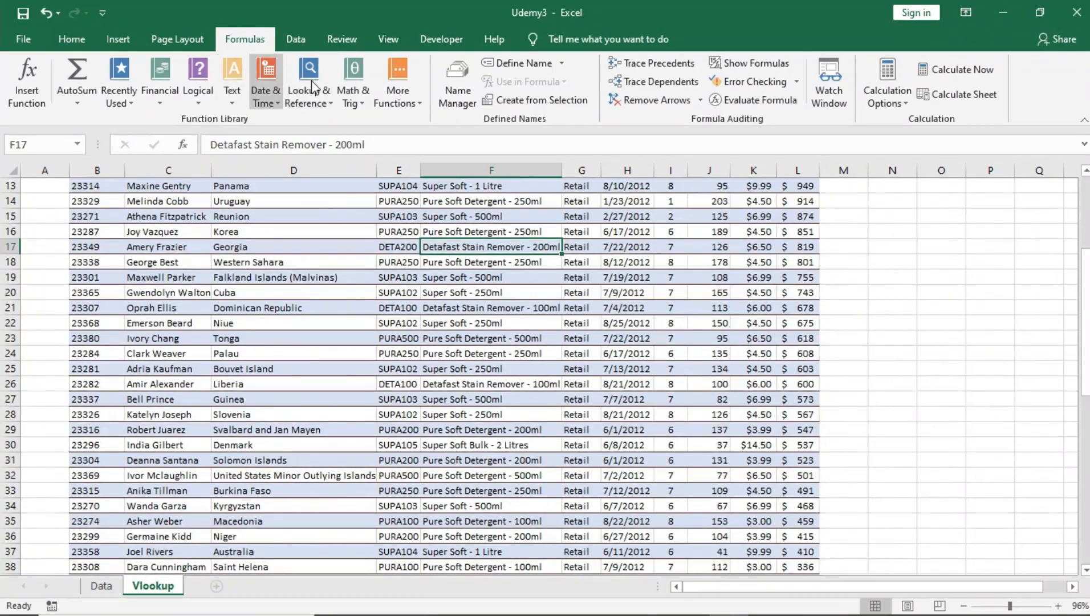
pyautogui.click(310, 85)
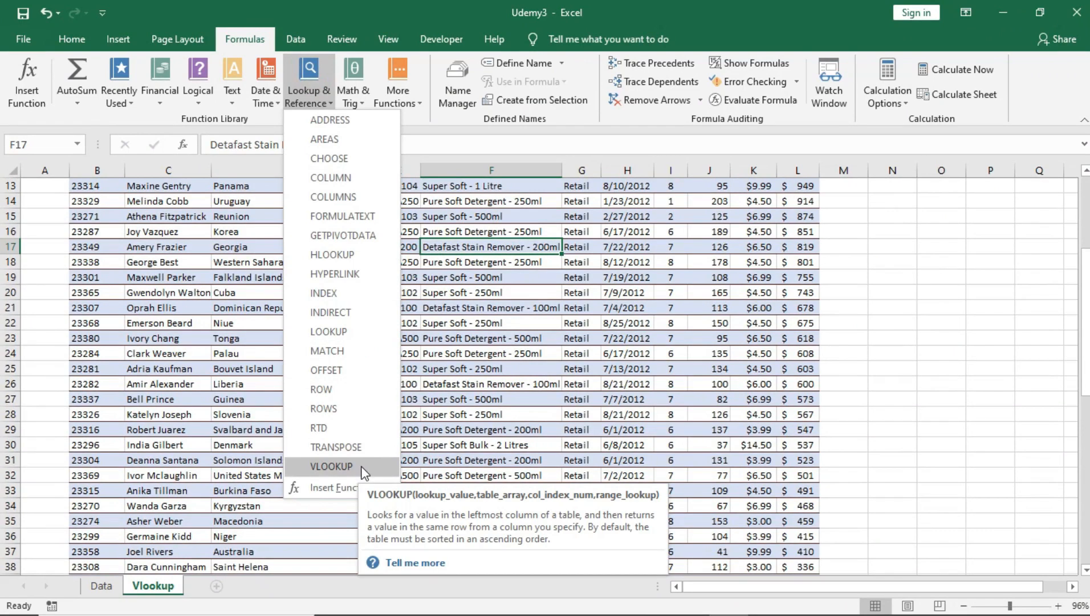
pyautogui.click(212, 340)
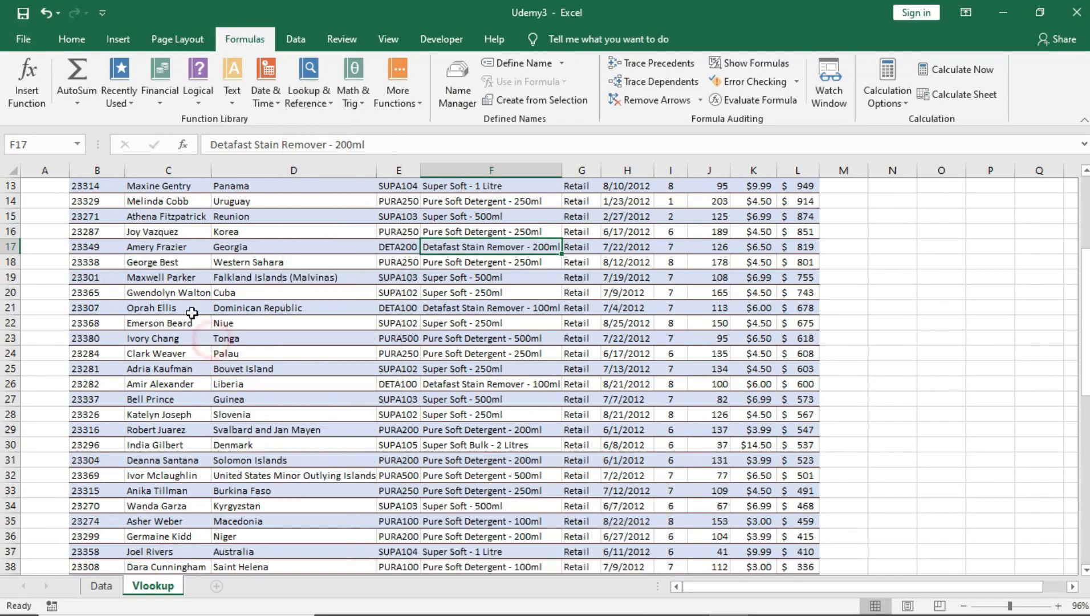
# Define the name data_set with workbook scope for the sales records in B3:L48 on the Vlookup sheet.
pyautogui.scroll(4, 179, 297)
pyautogui.scroll(1, 178, 297)
pyautogui.click(79, 225)
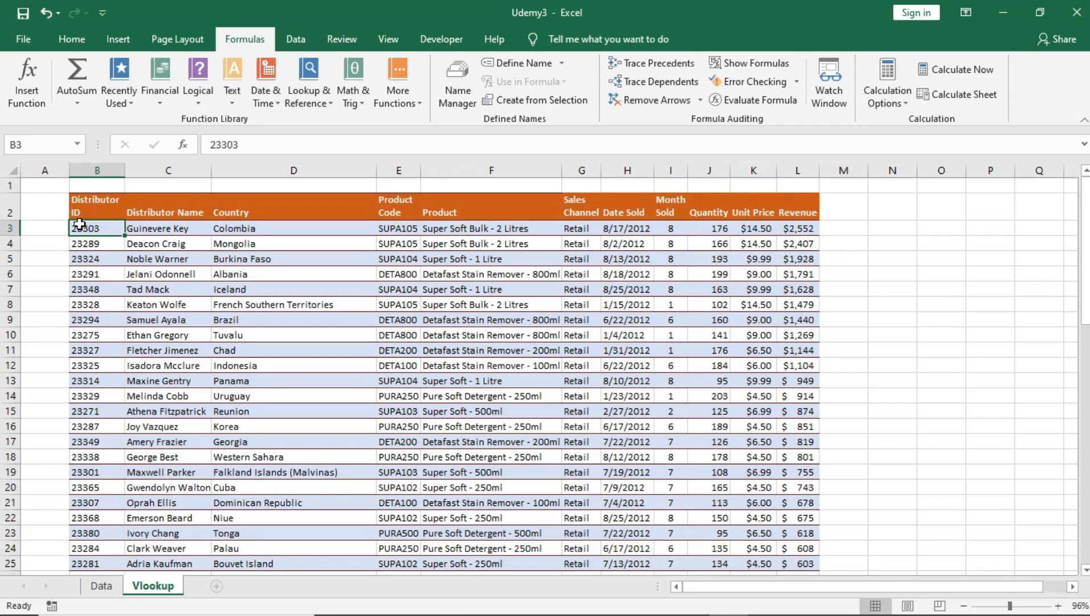
pyautogui.moveTo(80, 224); pyautogui.dragTo(805, 504)
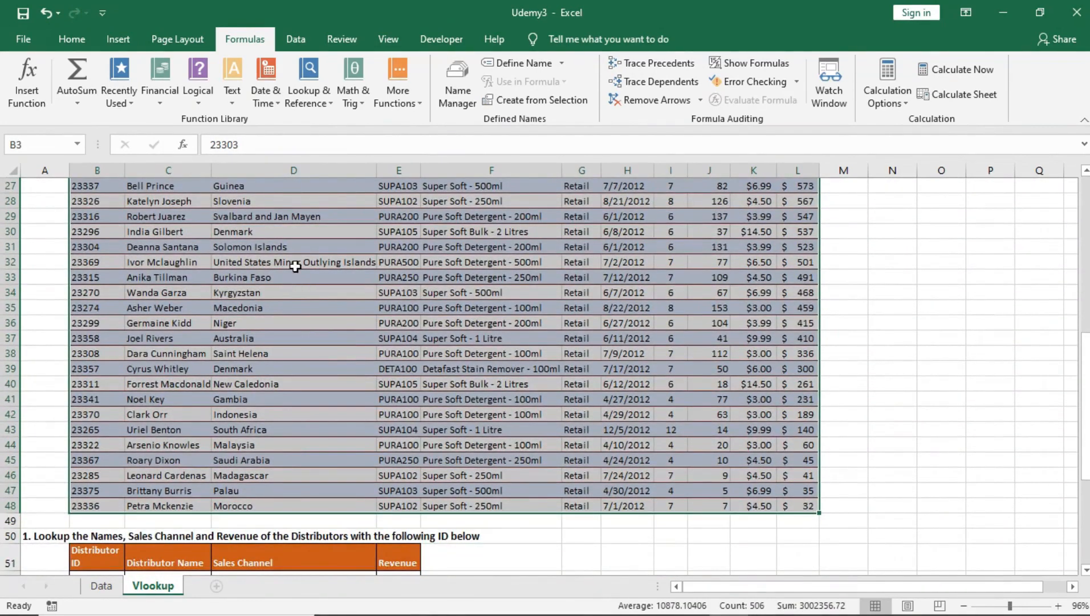
pyautogui.click(450, 69)
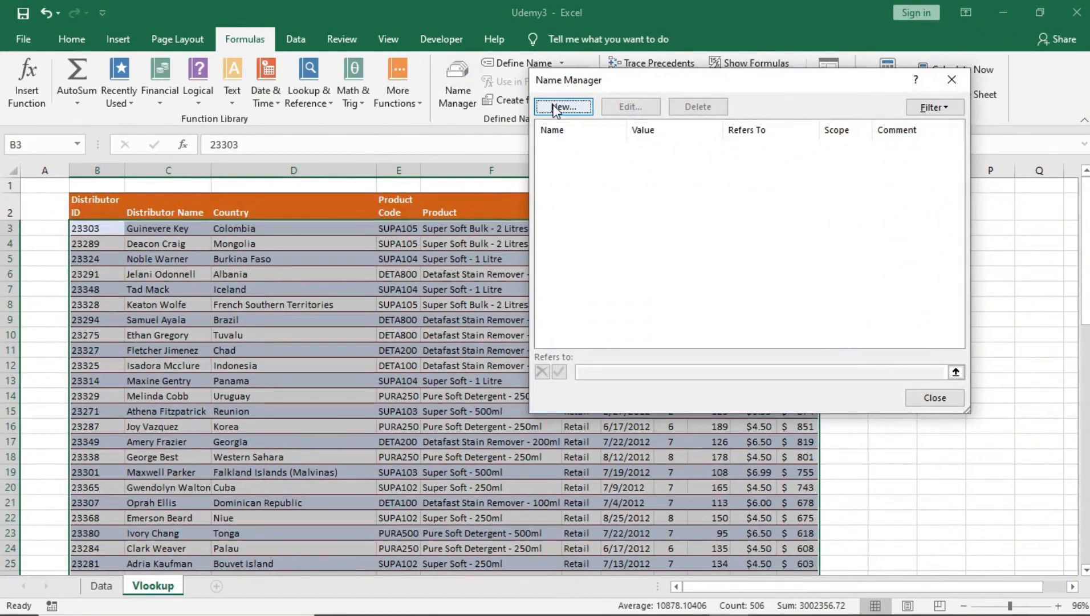
pyautogui.click(563, 107)
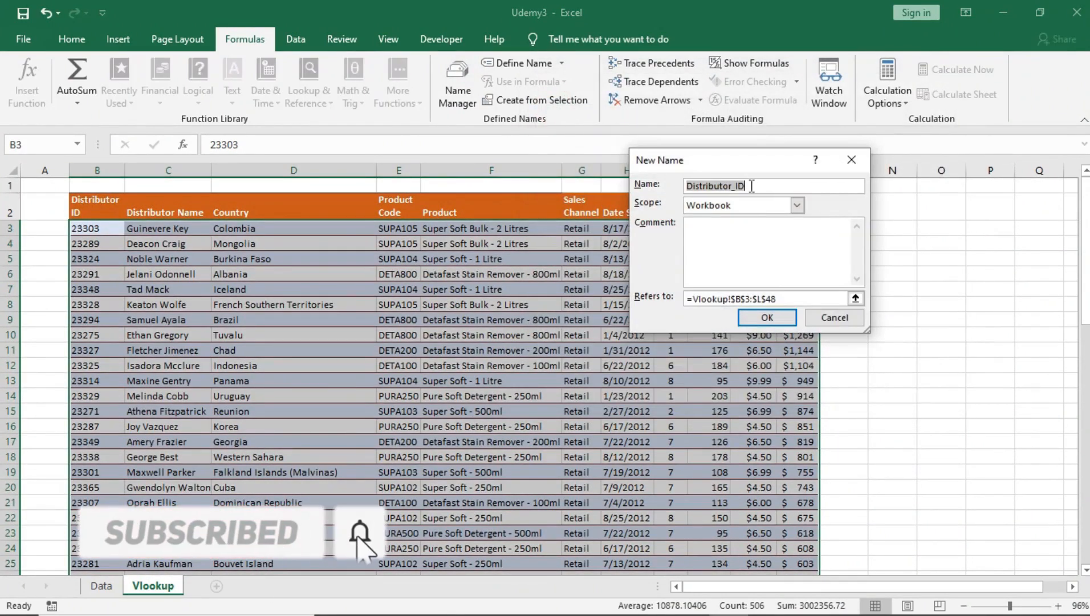
pyautogui.write('d')
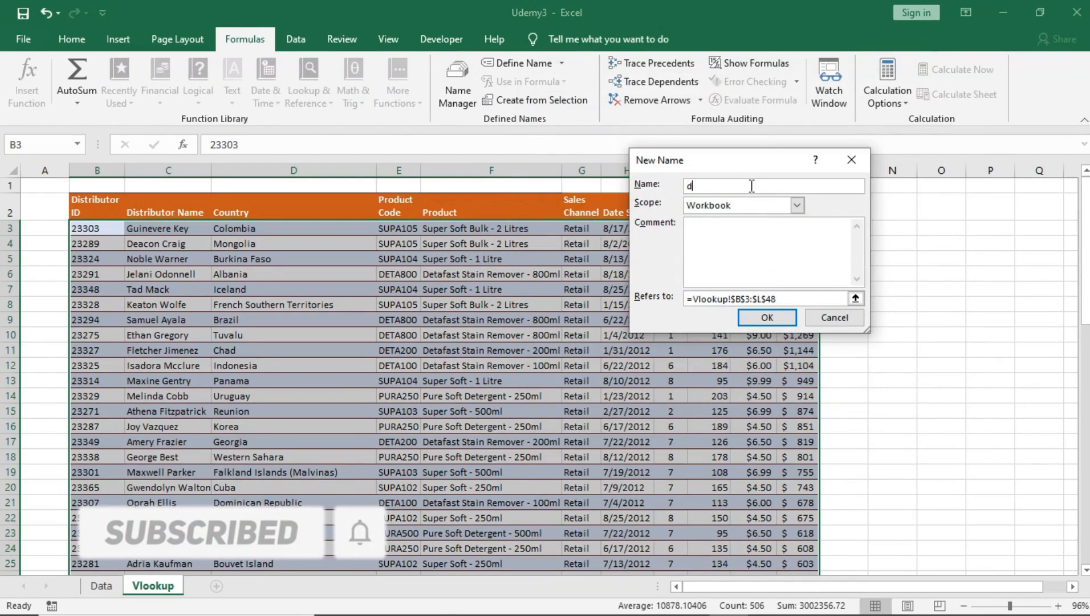
pyautogui.write('ata_')
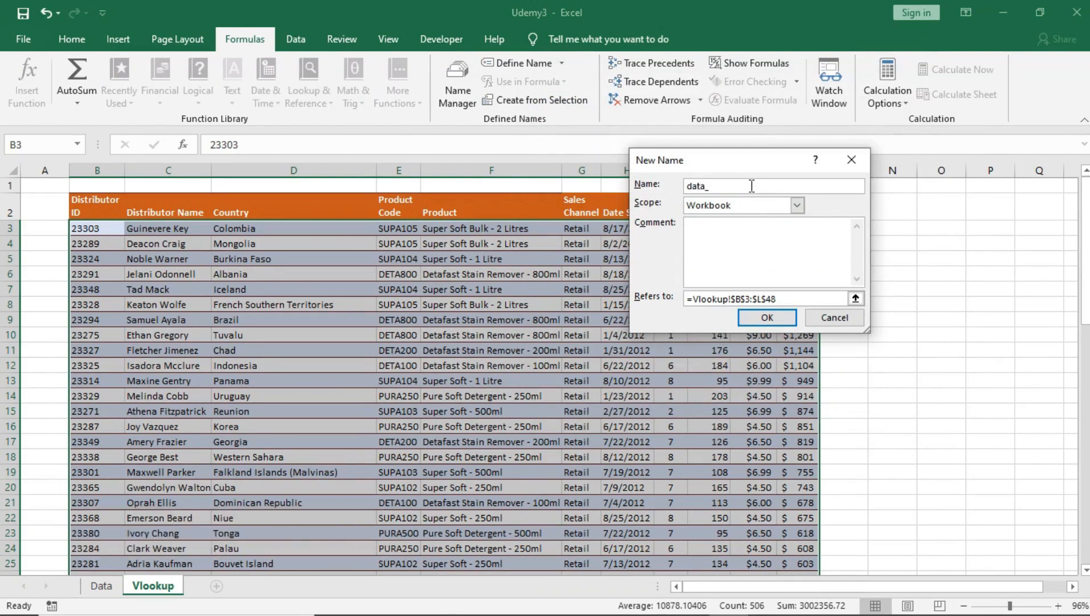
pyautogui.write('set')
pyautogui.click(777, 320)
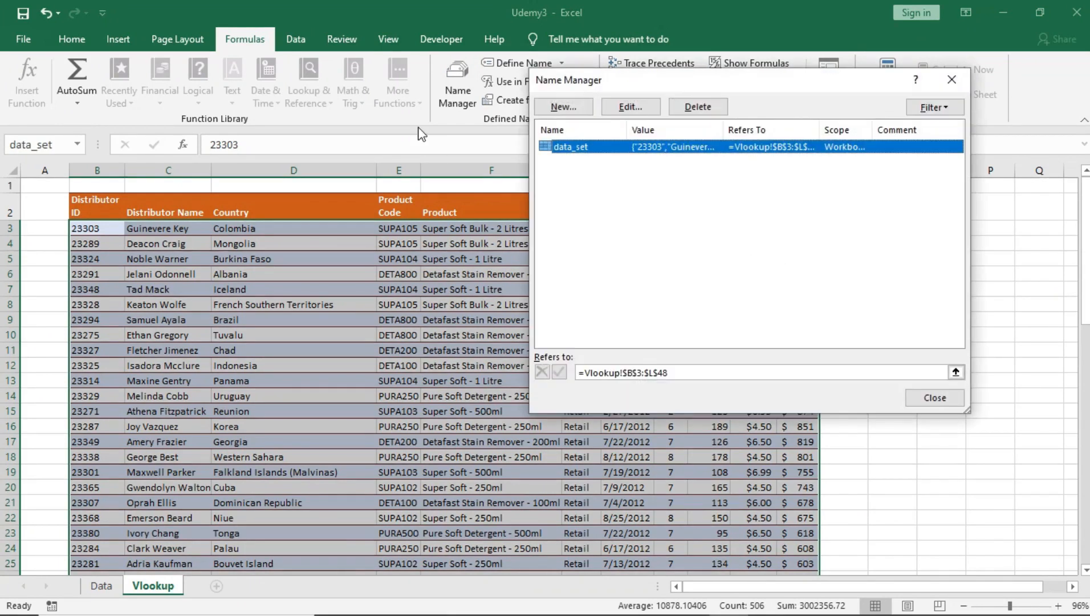
pyautogui.click(935, 397)
pyautogui.click(358, 280)
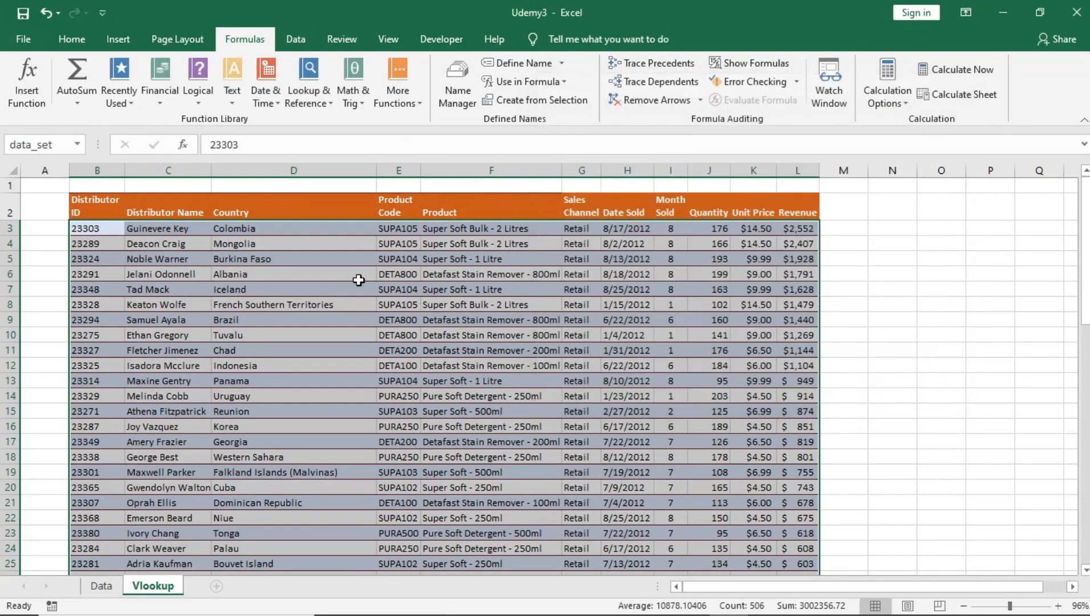
# Start a VLOOKUP formula in C52, the first Distributor Name cell, with the distributor ID in B52 as lookup value.
pyautogui.scroll(-12, 217, 293)
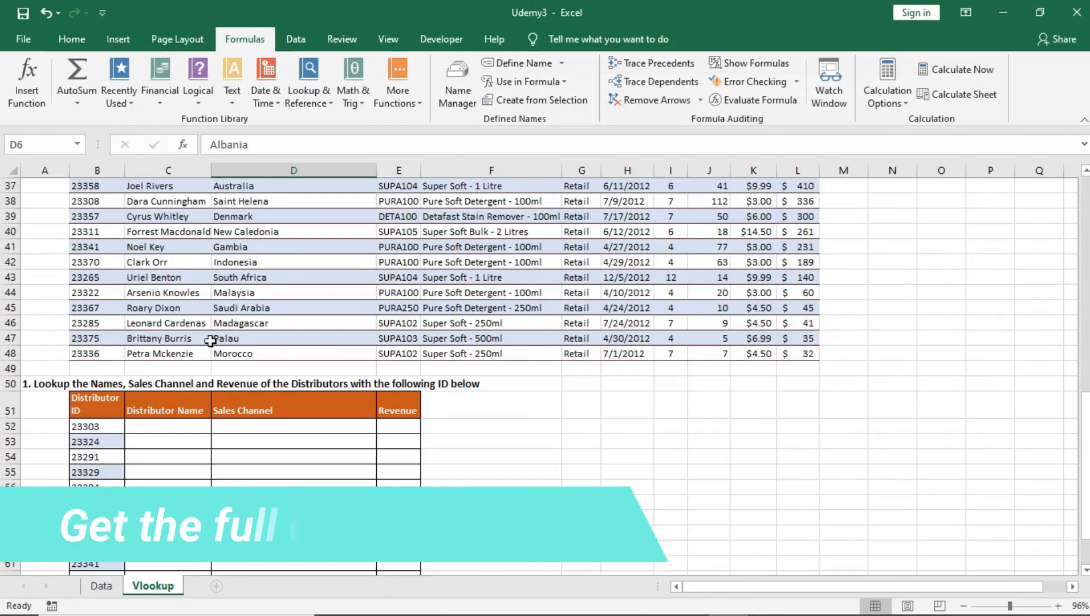
pyautogui.scroll(2, 205, 336)
pyautogui.scroll(-4, 215, 360)
pyautogui.click(165, 364)
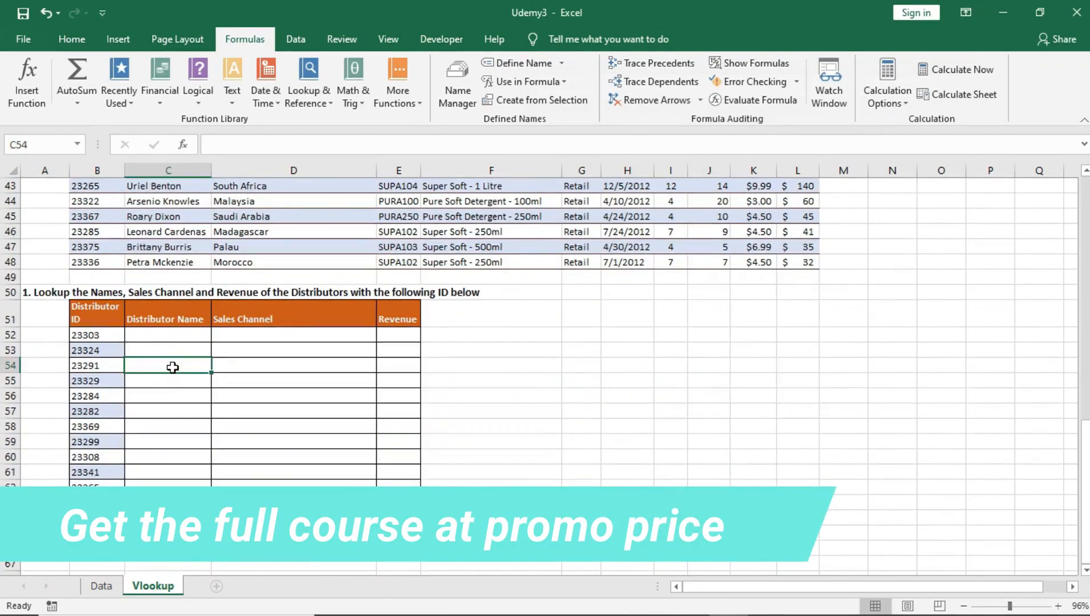
pyautogui.click(162, 346)
pyautogui.click(163, 336)
pyautogui.doubleClick(164, 336)
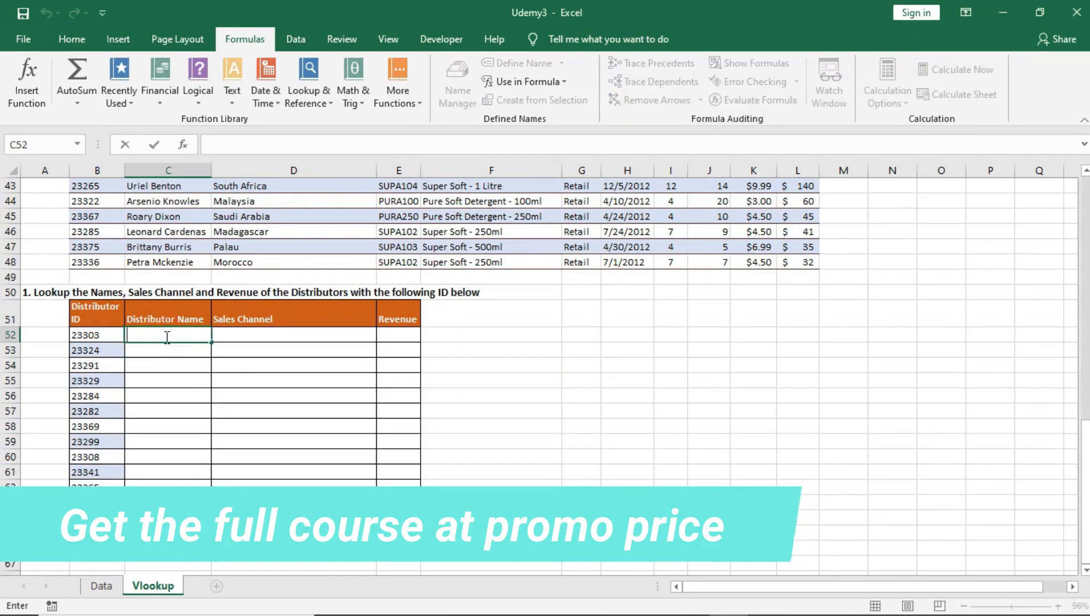
pyautogui.write('=')
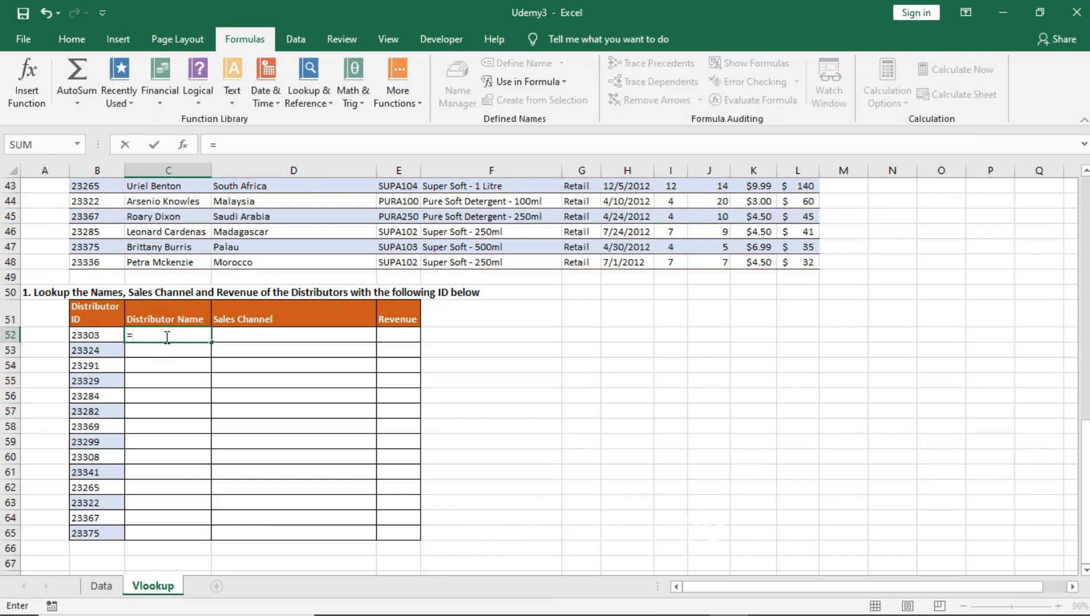
pyautogui.write('vlook')
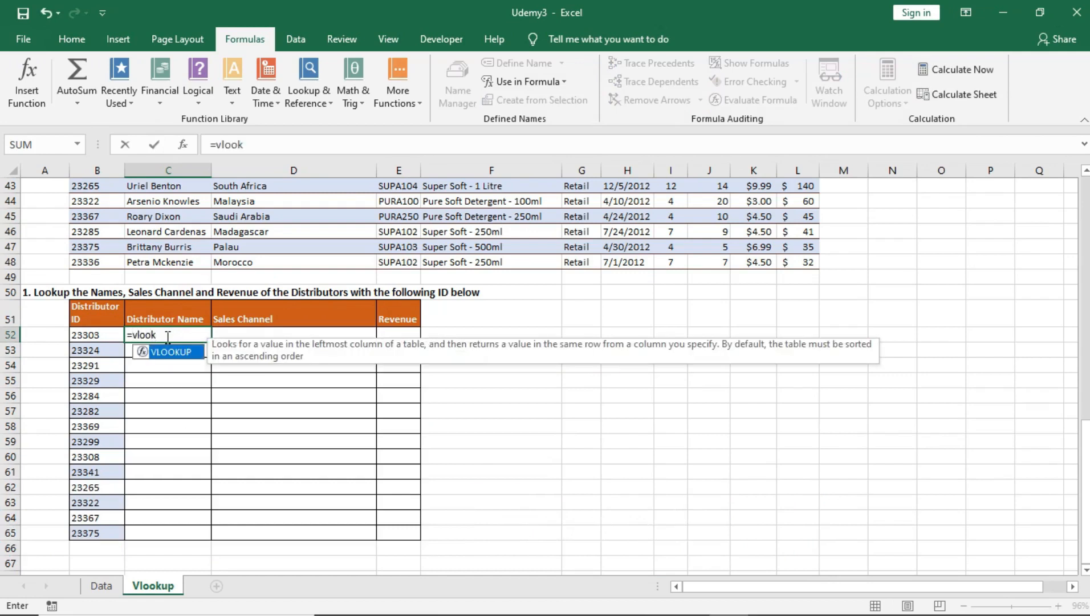
pyautogui.write('up(')
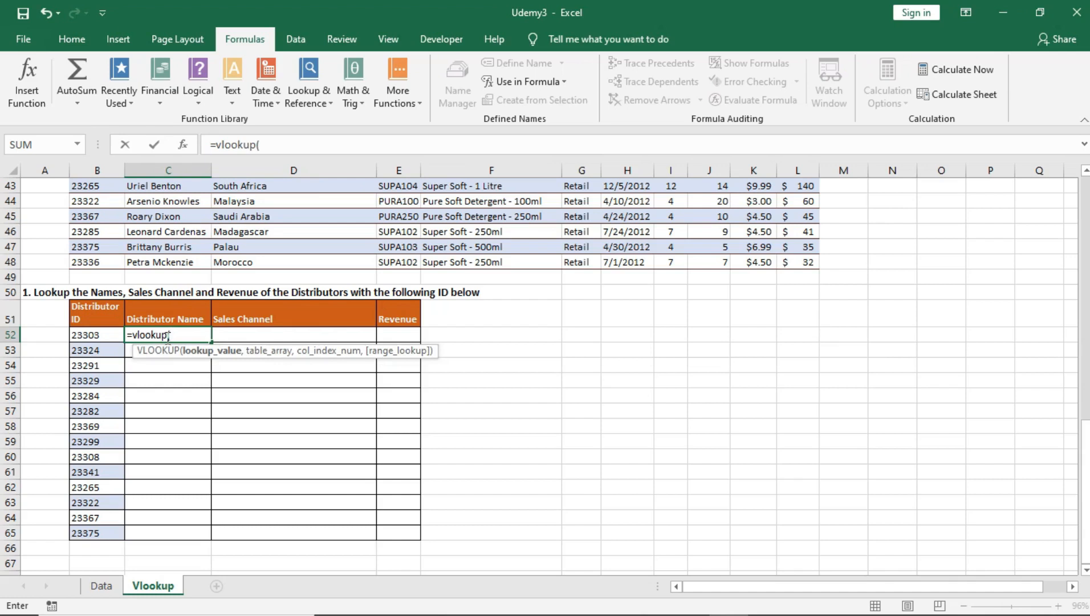
pyautogui.click(95, 336)
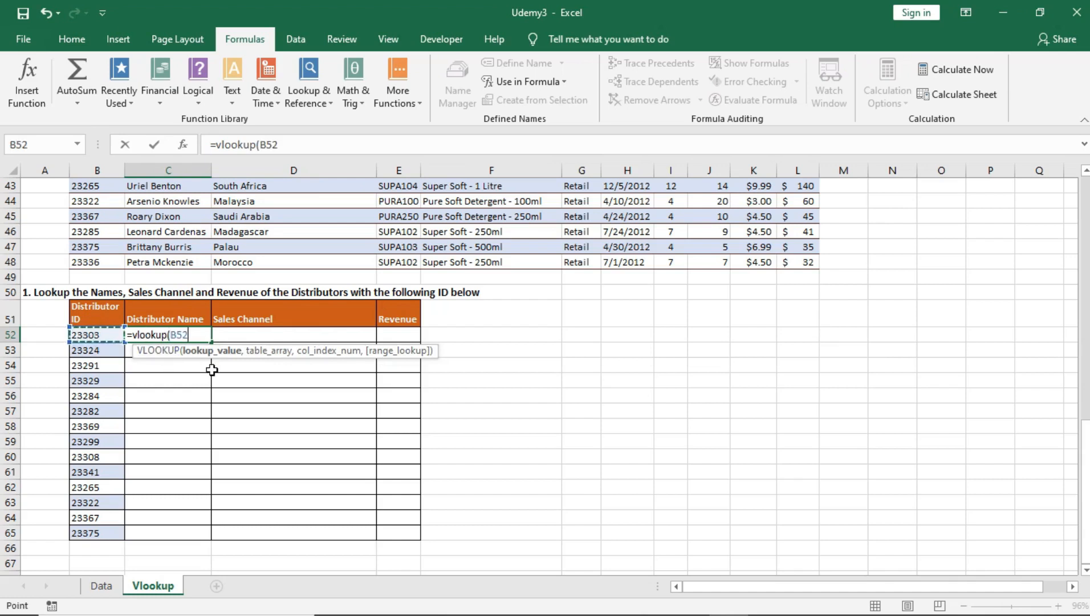
pyautogui.write(',')
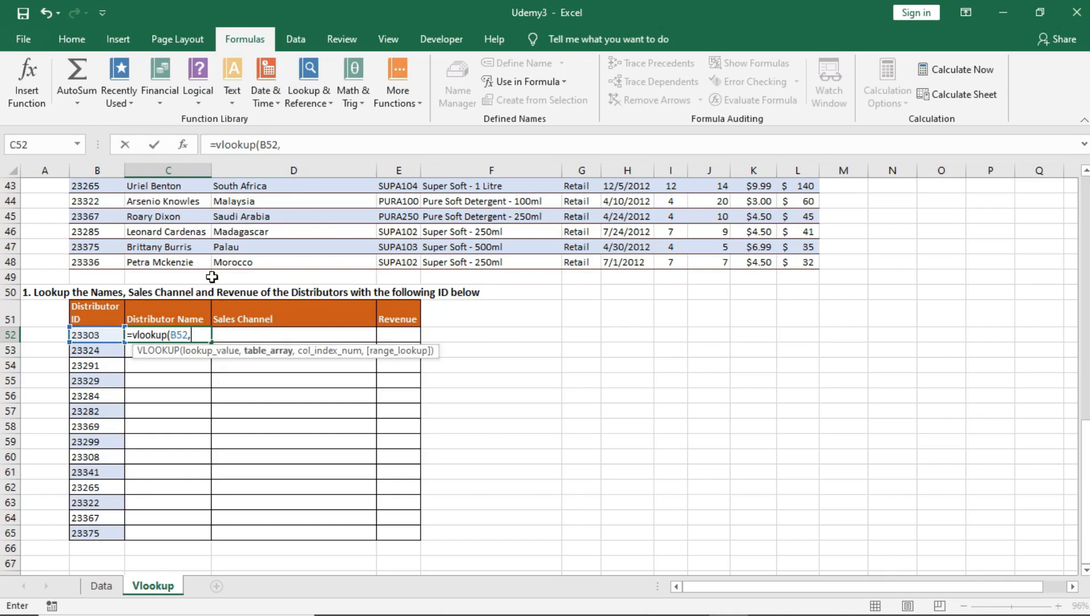
# Supply the named range data_set as the table array of the C52 VLOOKUP formula and review the range it covers.
pyautogui.scroll(14, 179, 262)
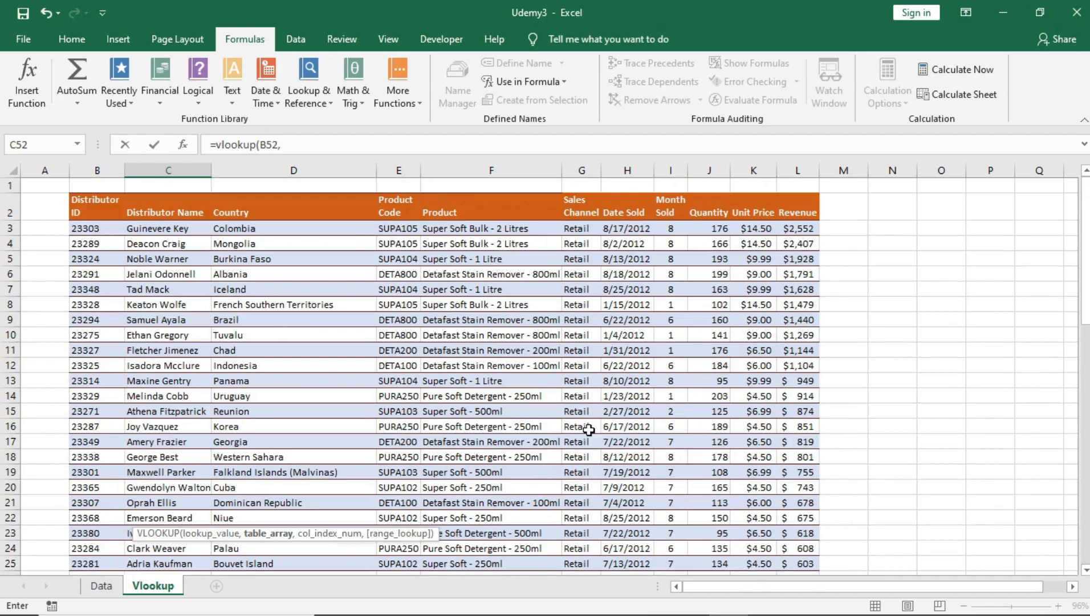
pyautogui.scroll(-12, 420, 430)
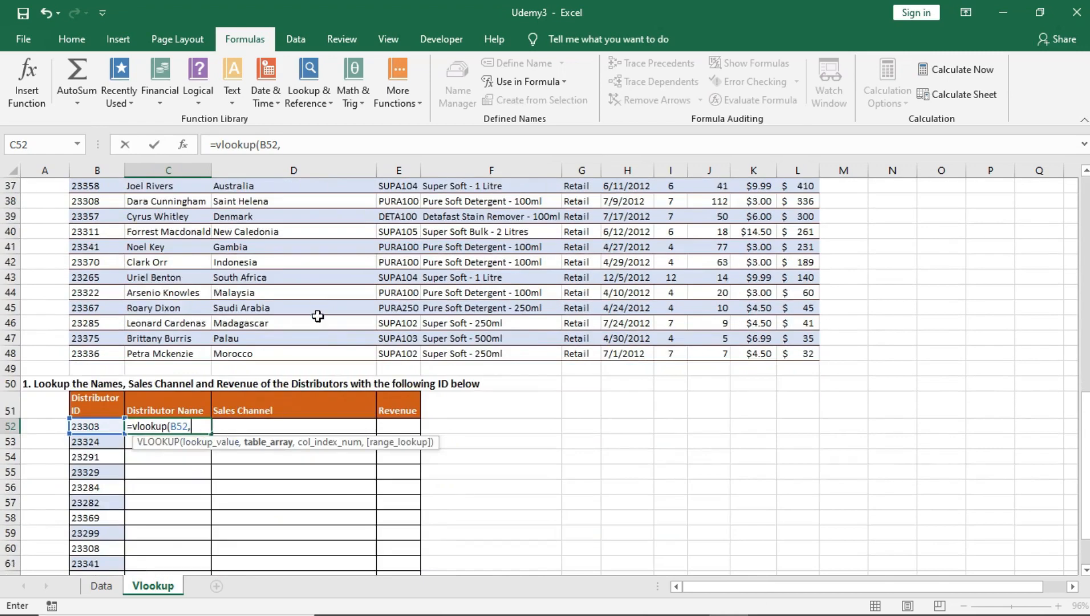
pyautogui.click(196, 427)
pyautogui.write('ata')
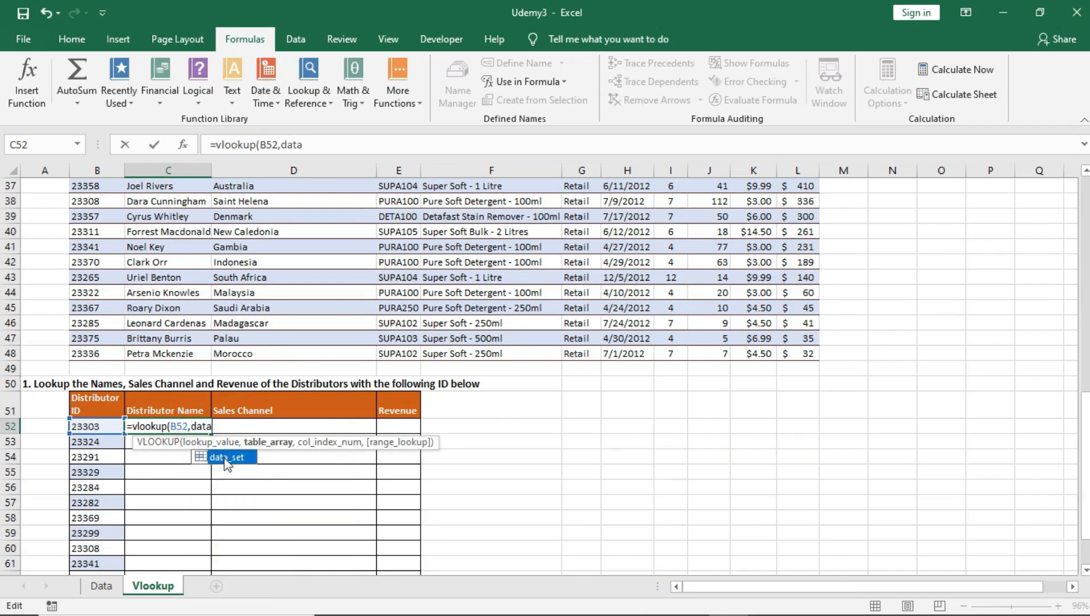
pyautogui.doubleClick(225, 459)
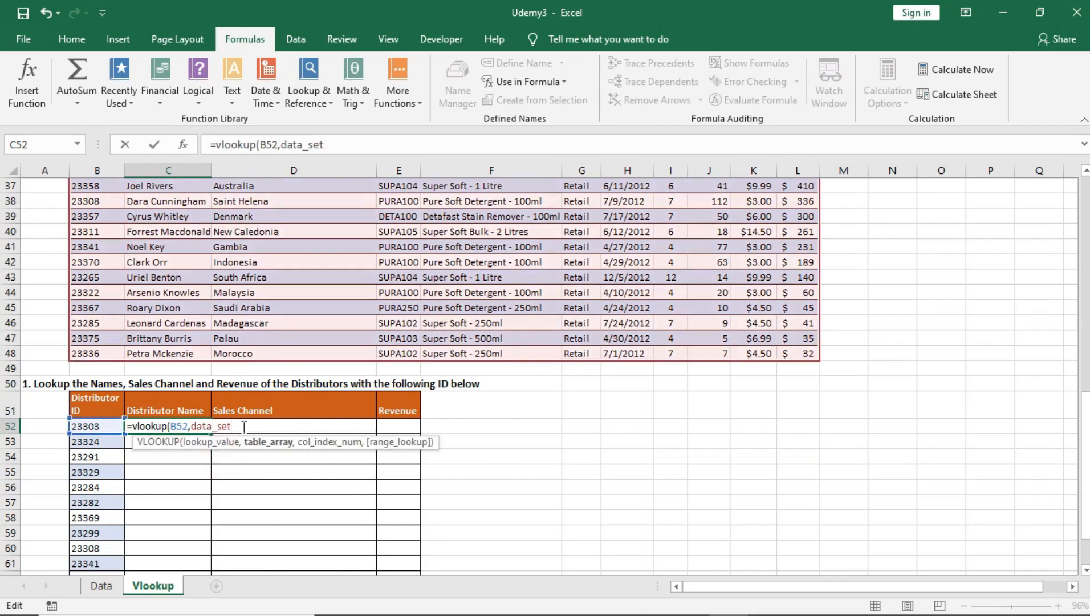
pyautogui.scroll(10, 369, 302)
pyautogui.scroll(2, 368, 302)
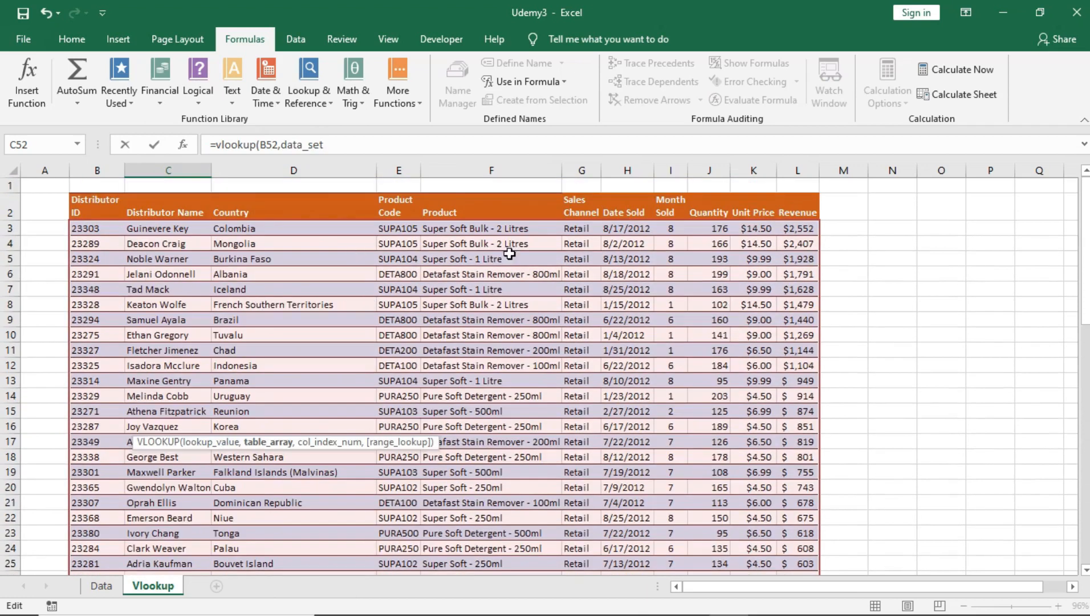
pyautogui.scroll(-12, 707, 439)
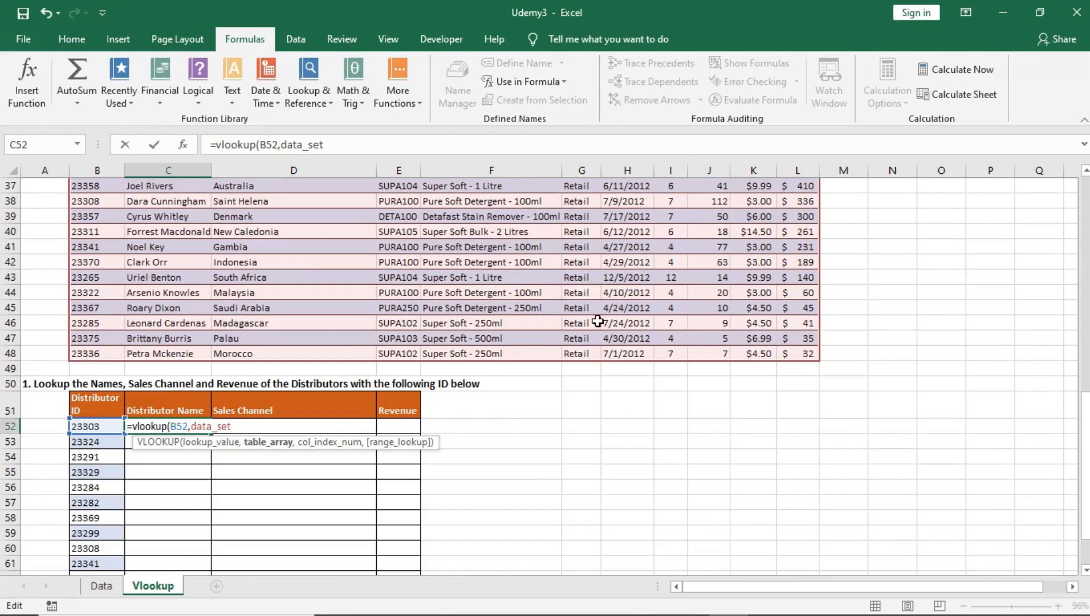
pyautogui.scroll(12, 455, 303)
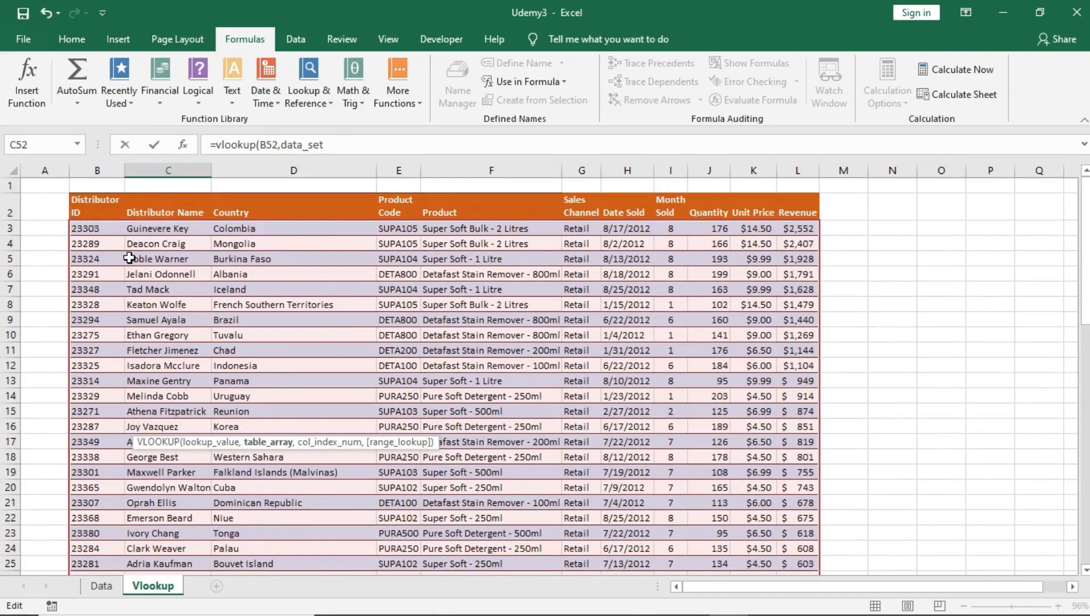
pyautogui.scroll(-12, 581, 429)
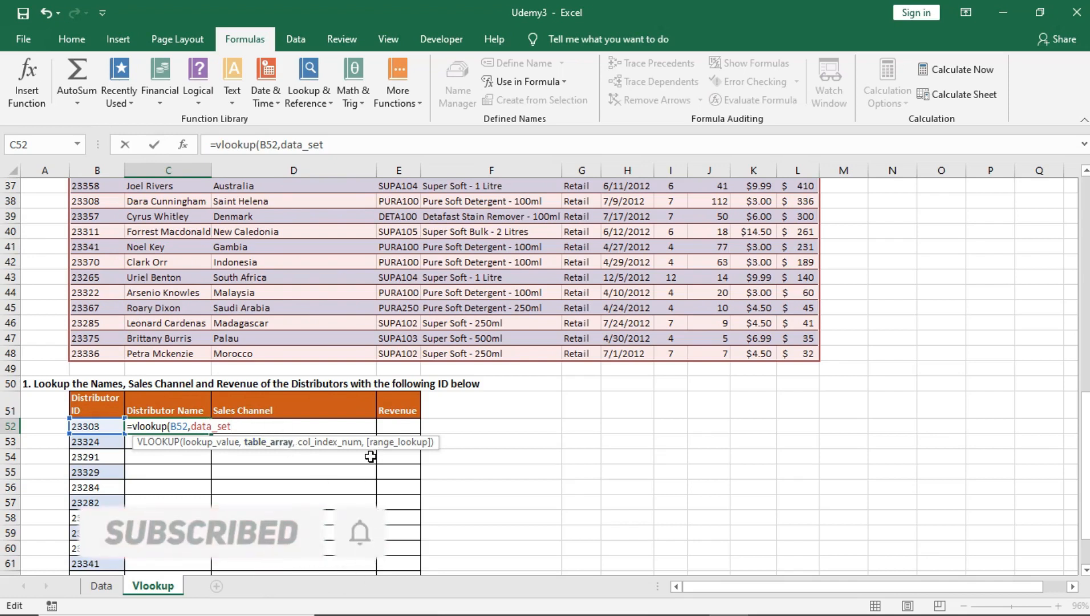
# Set the column index of the C52 VLOOKUP formula to 2, checking the Distributor Name column's position in the sales table.
pyautogui.write(',')
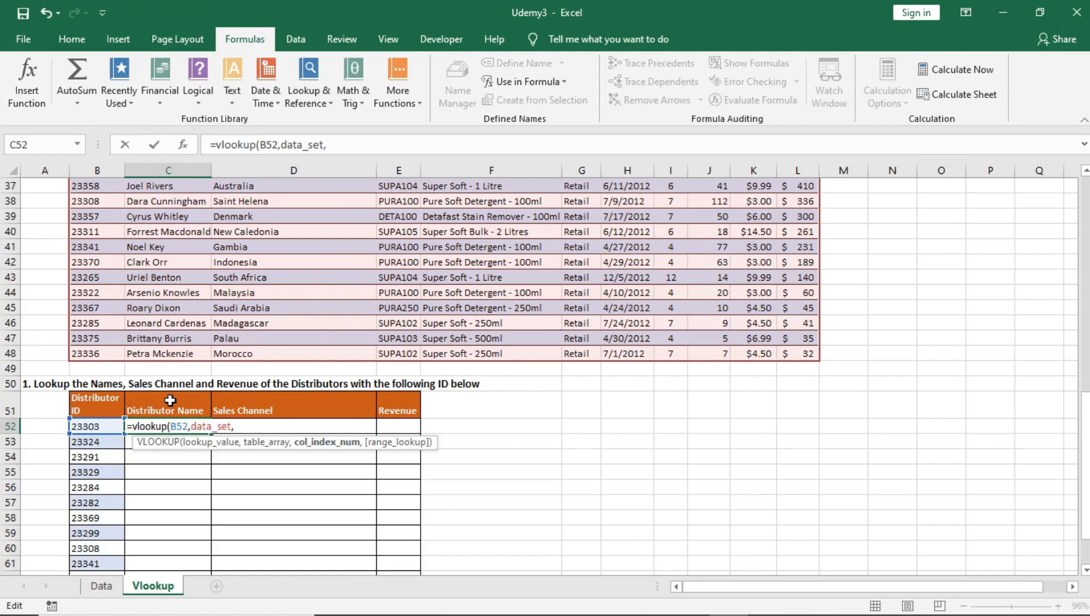
pyautogui.scroll(12, 170, 401)
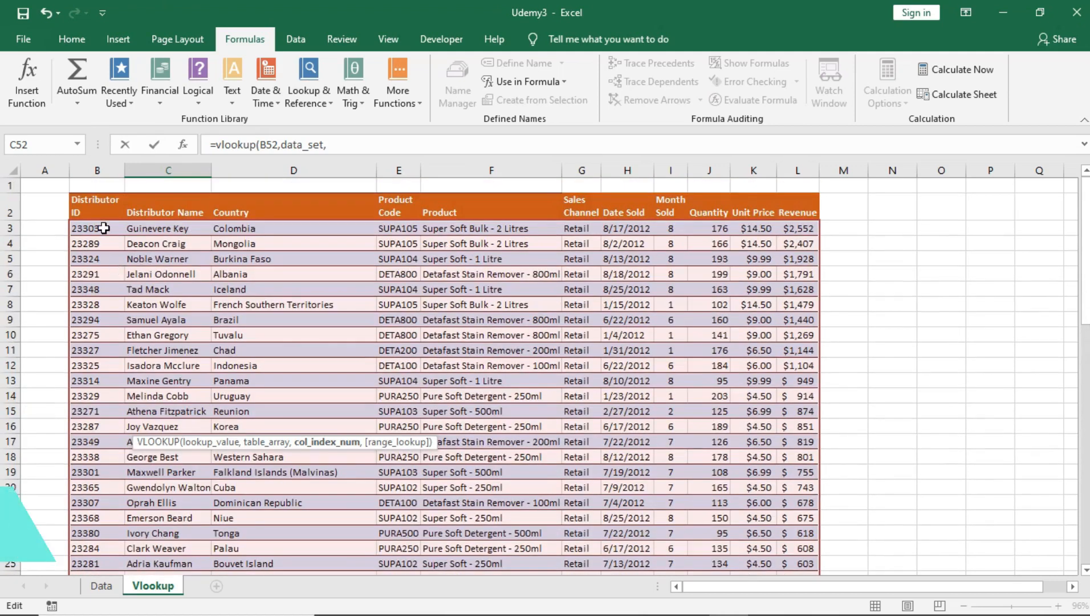
pyautogui.scroll(-12, 252, 431)
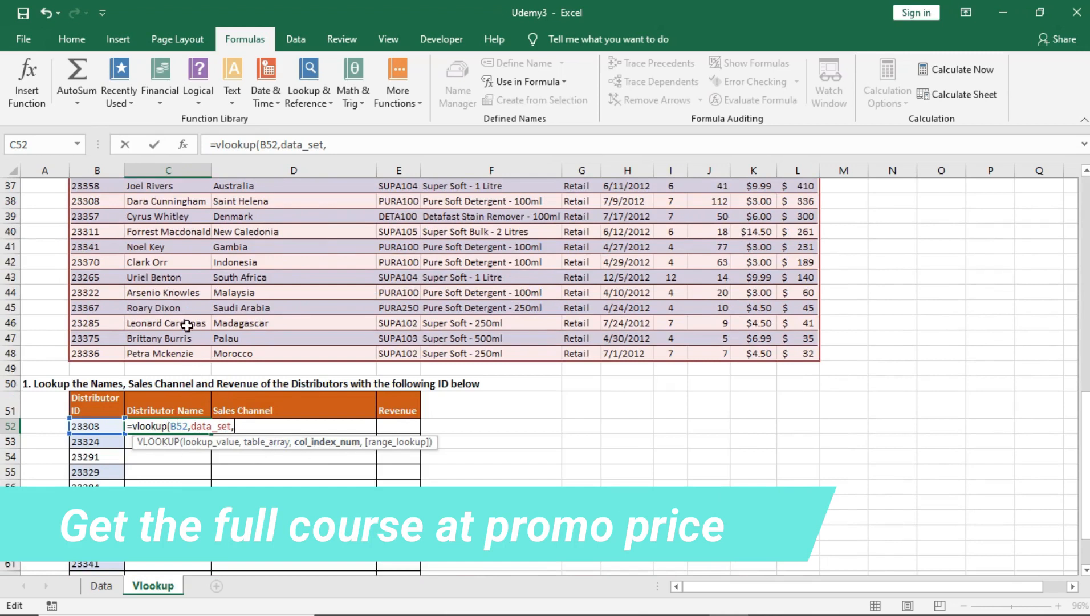
pyautogui.scroll(12, 85, 230)
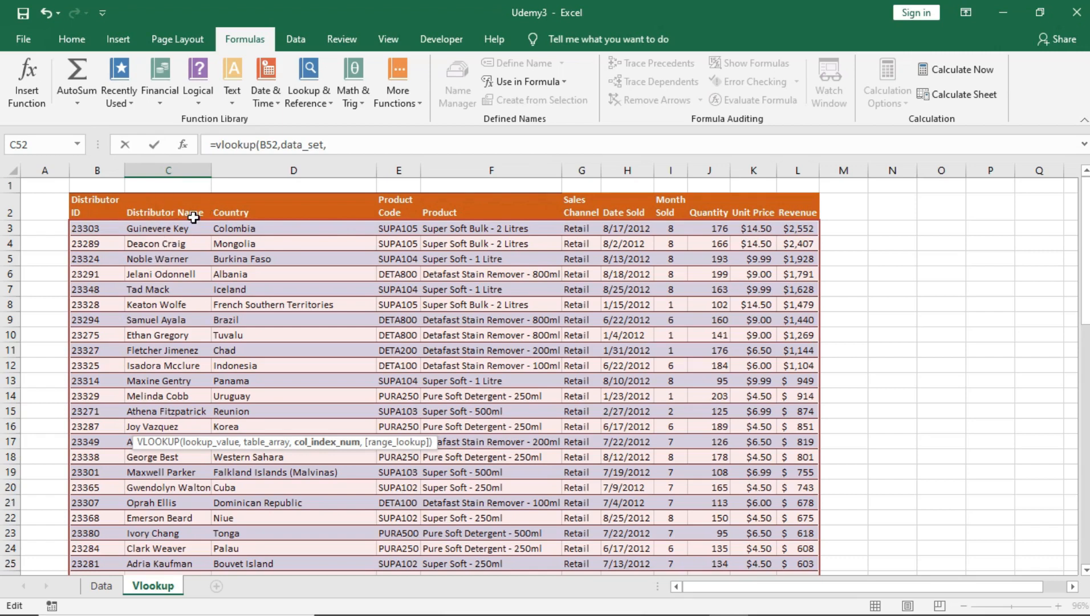
pyautogui.scroll(-3, 182, 268)
pyautogui.scroll(3, 182, 253)
pyautogui.scroll(-16, 221, 424)
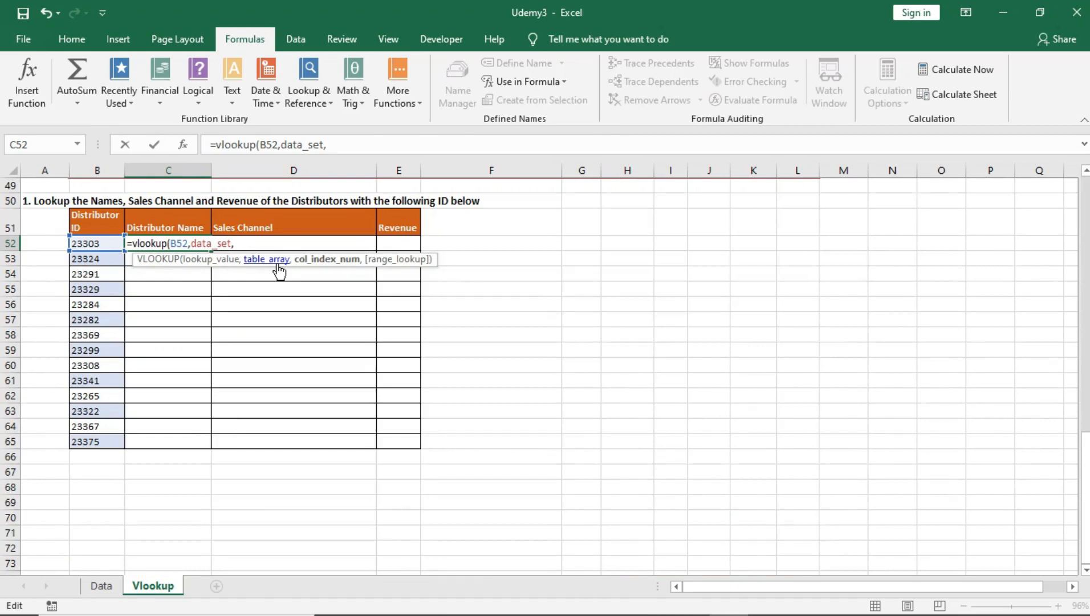
pyautogui.scroll(5, 127, 315)
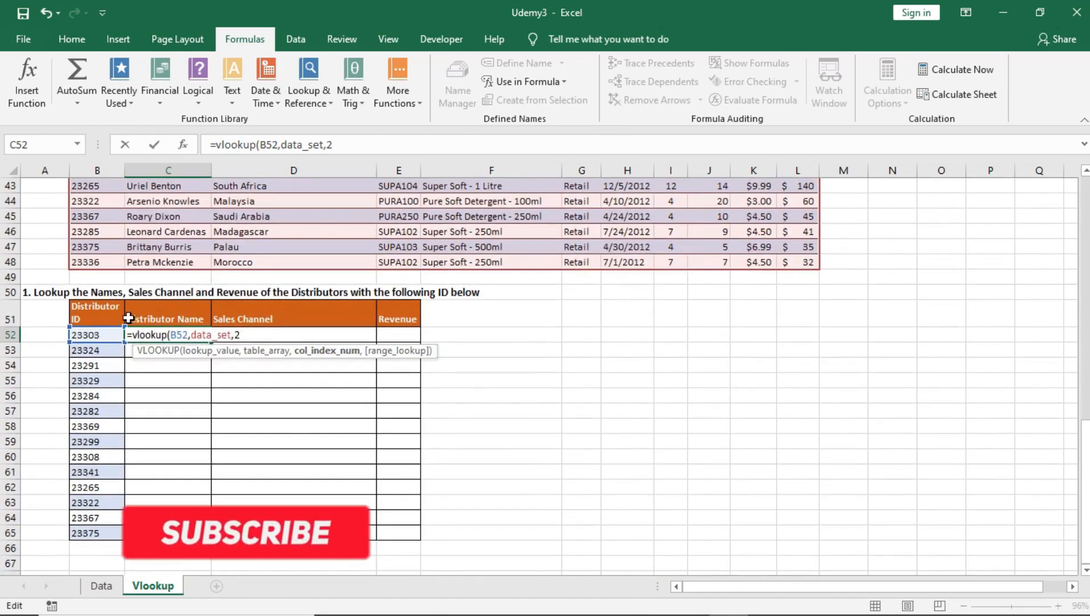
pyautogui.scroll(12, 128, 315)
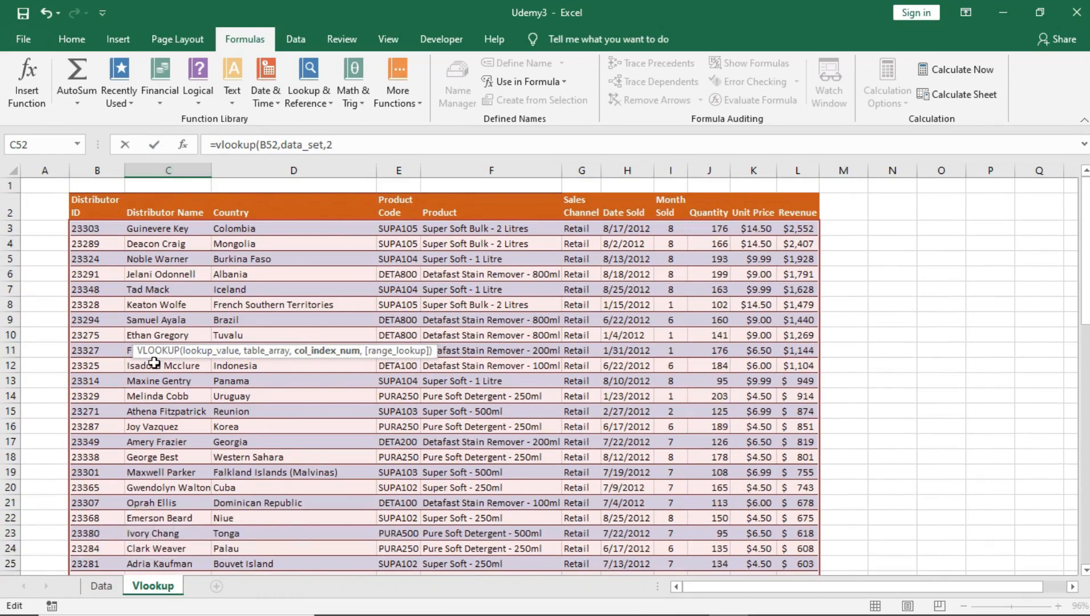
pyautogui.scroll(-16, 154, 363)
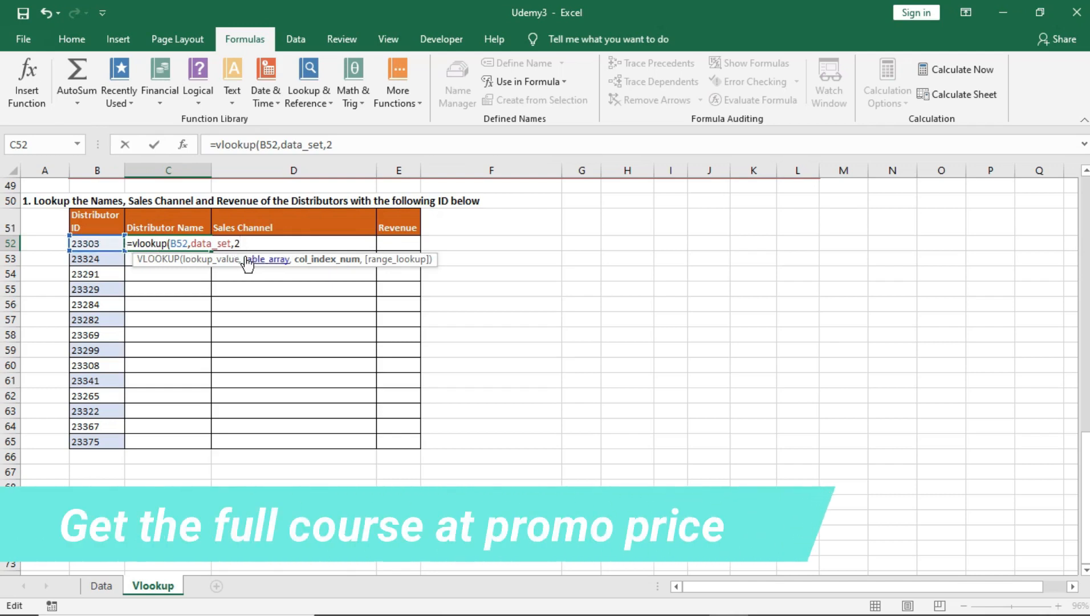
# Complete the C52 VLOOKUP formula with FALSE for an exact match and enter it.
pyautogui.write(',')
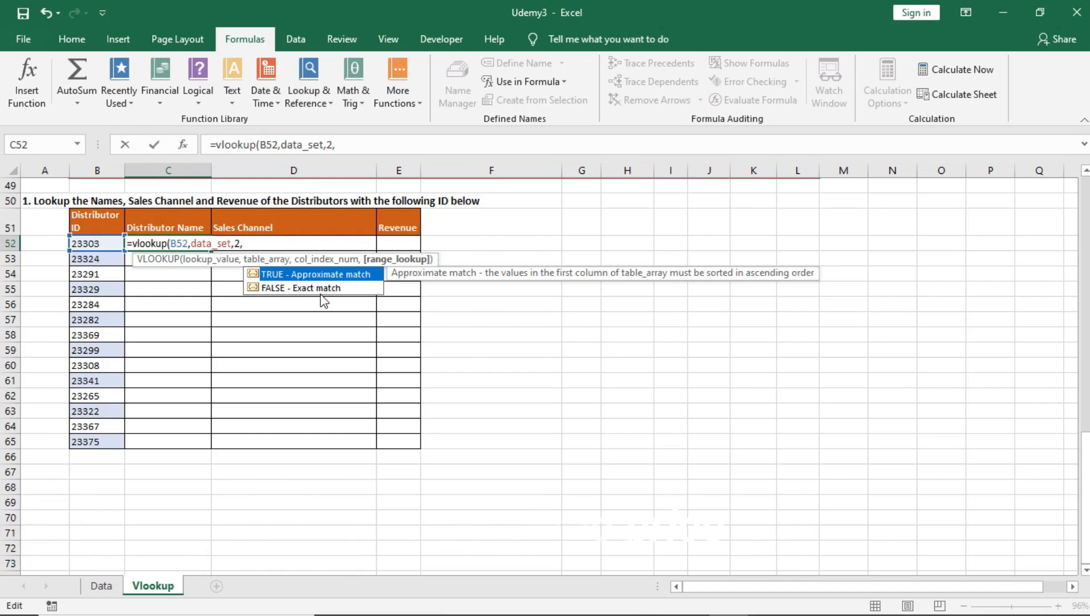
pyautogui.doubleClick(282, 288)
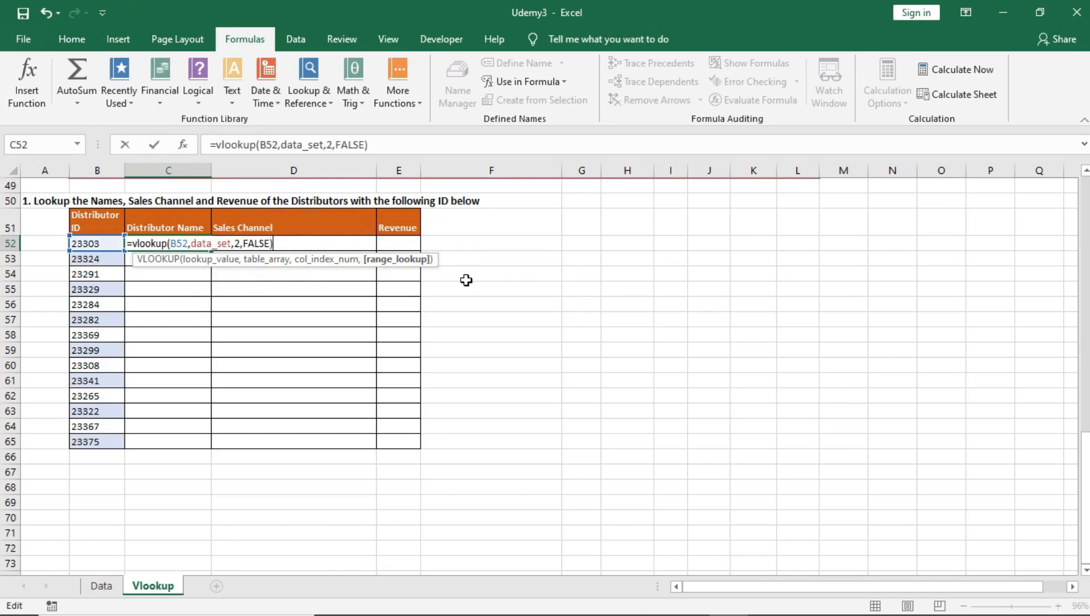
pyautogui.press('Return')
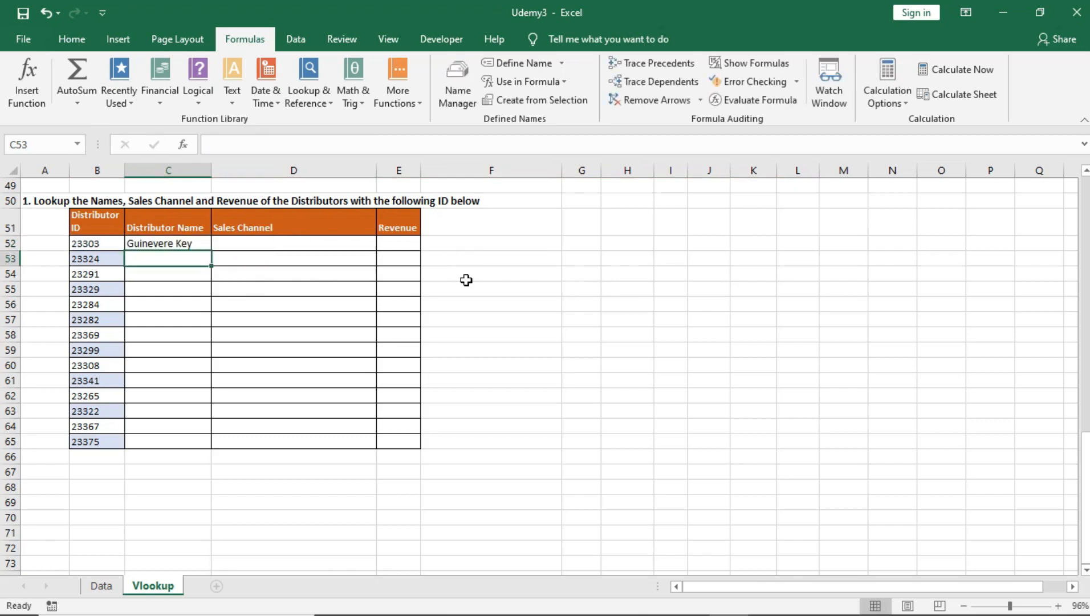
# Compare the name returned in C52 with the ID and name in the first record of the sales table.
pyautogui.click(186, 245)
pyautogui.scroll(1, 183, 245)
pyautogui.scroll(16, 183, 244)
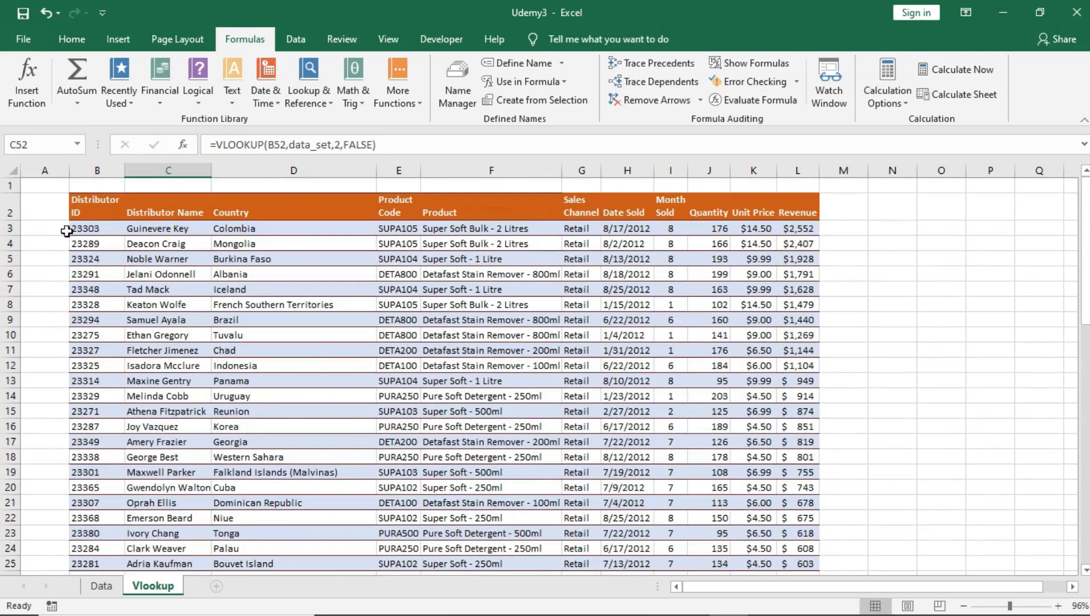
pyautogui.click(90, 229)
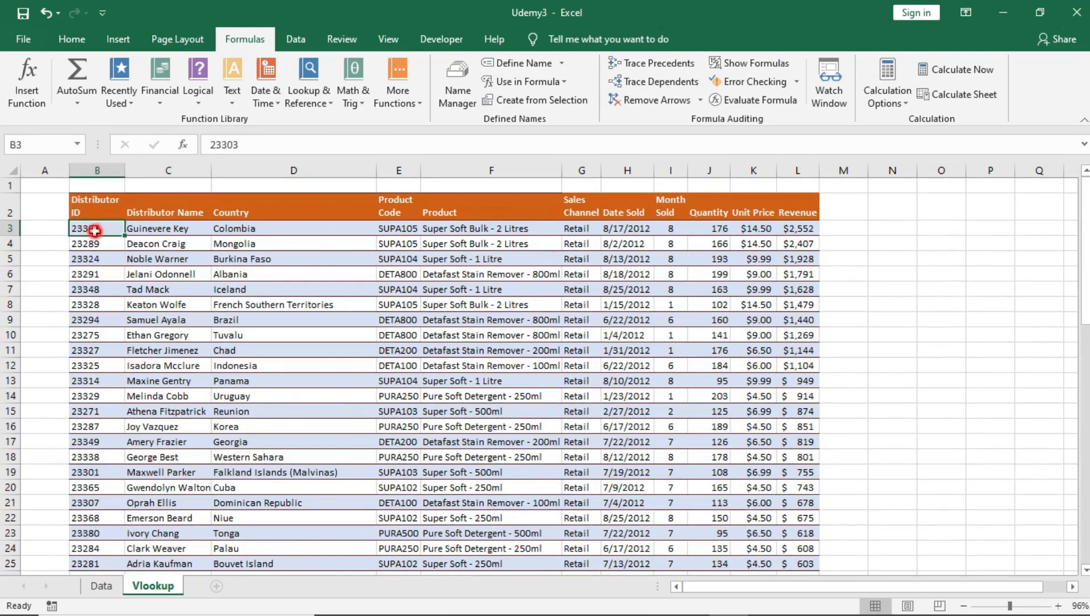
pyautogui.click(163, 227)
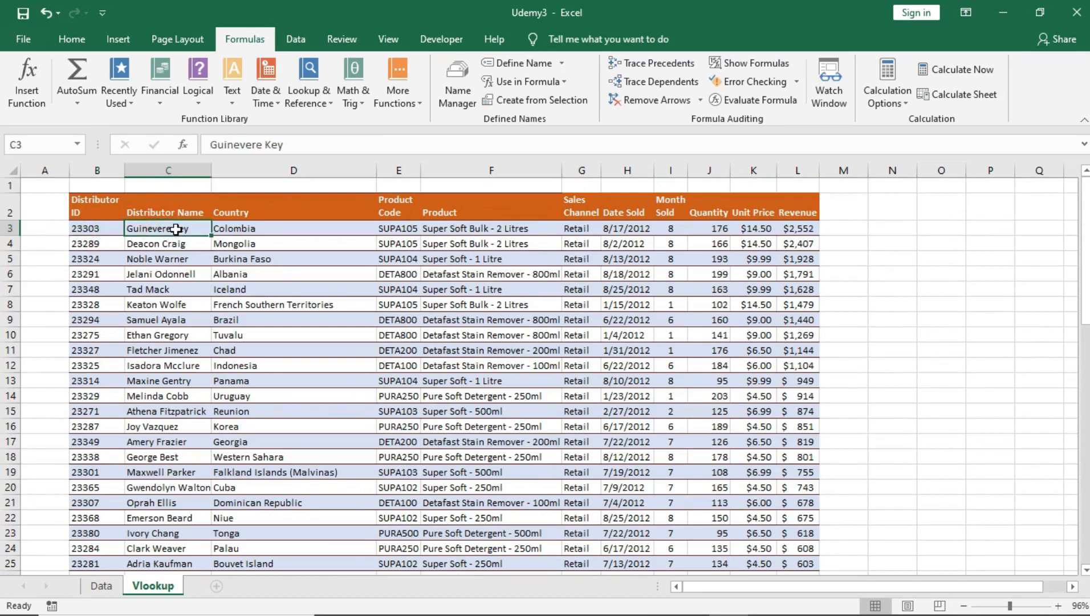
pyautogui.scroll(-14, 300, 358)
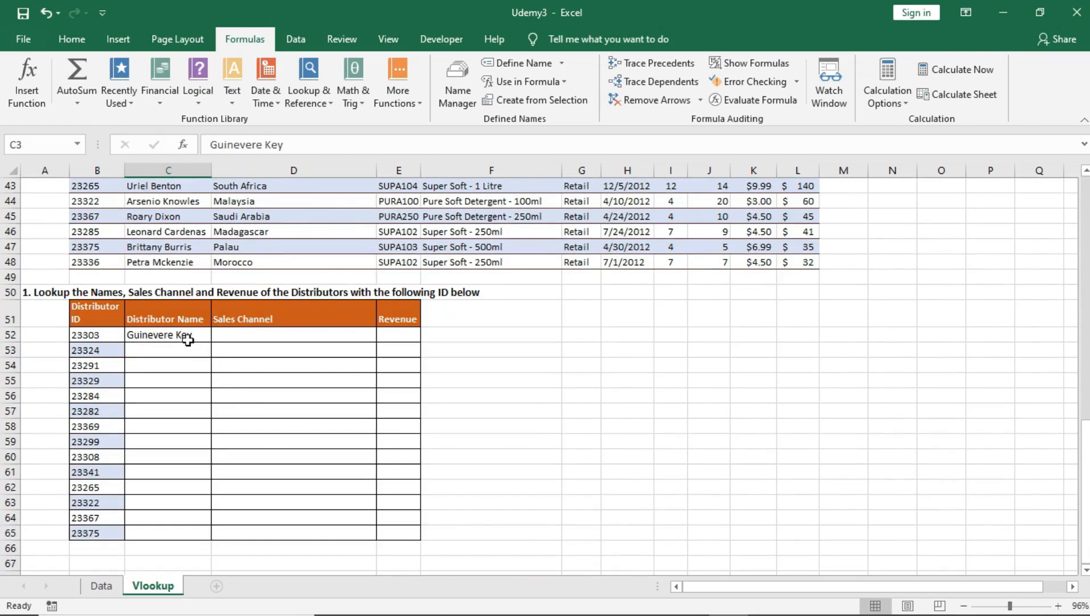
# Fill the C52 VLOOKUP formula down the Distributor Name column to C65 and inspect several of the copied formulas.
pyautogui.click(188, 339)
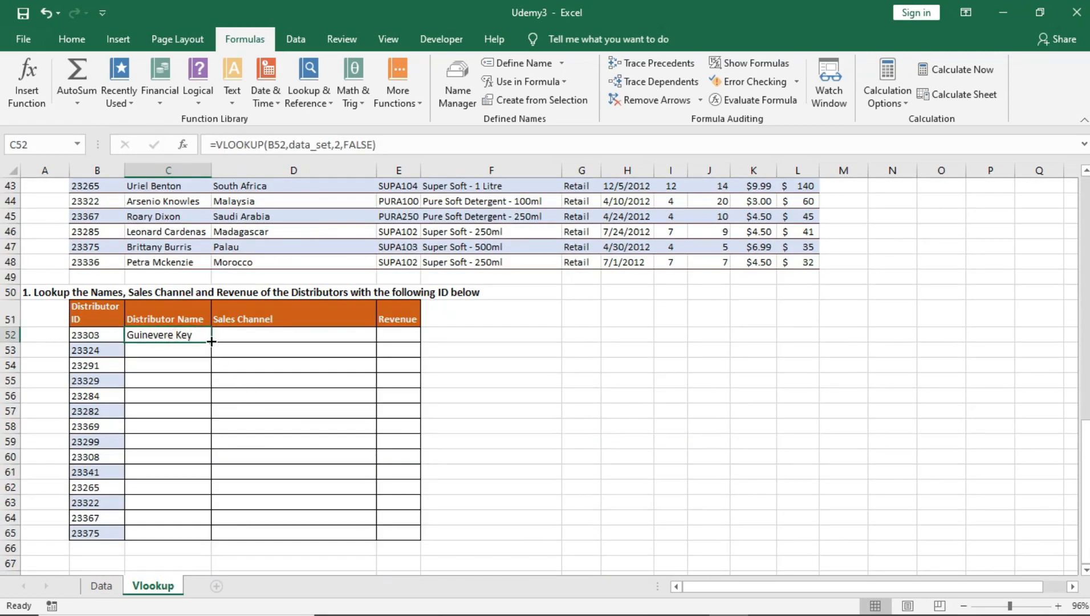
pyautogui.moveTo(210, 341); pyautogui.dragTo(222, 533)
pyautogui.click(173, 349)
pyautogui.click(167, 381)
pyautogui.click(178, 440)
pyautogui.click(176, 472)
pyautogui.click(165, 517)
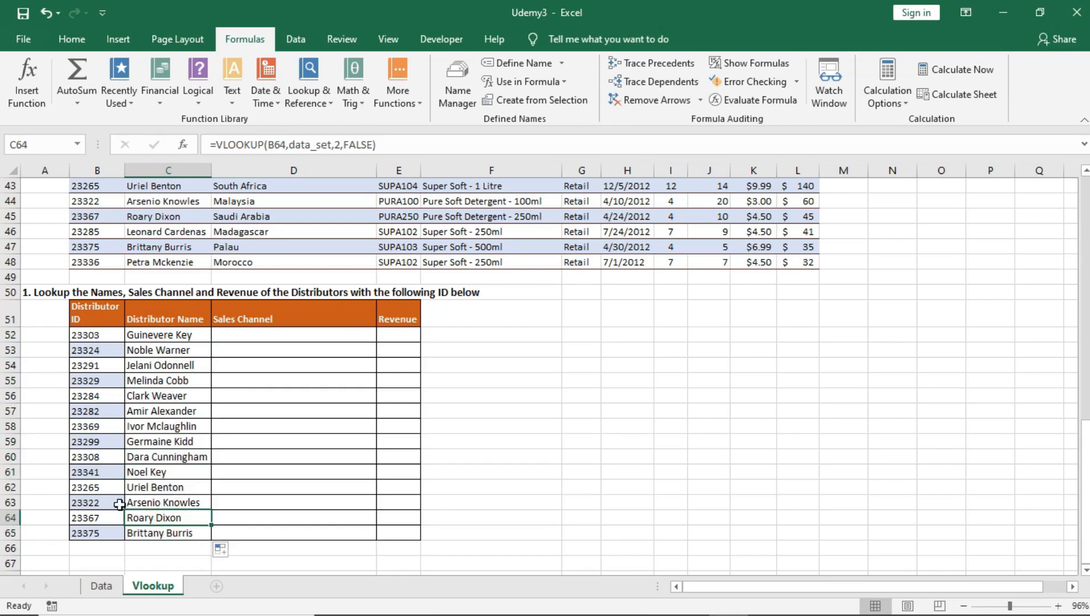
# Compare the name looked up in row 65 with the sales record in row 47 and review the filled names against their IDs.
pyautogui.click(102, 532)
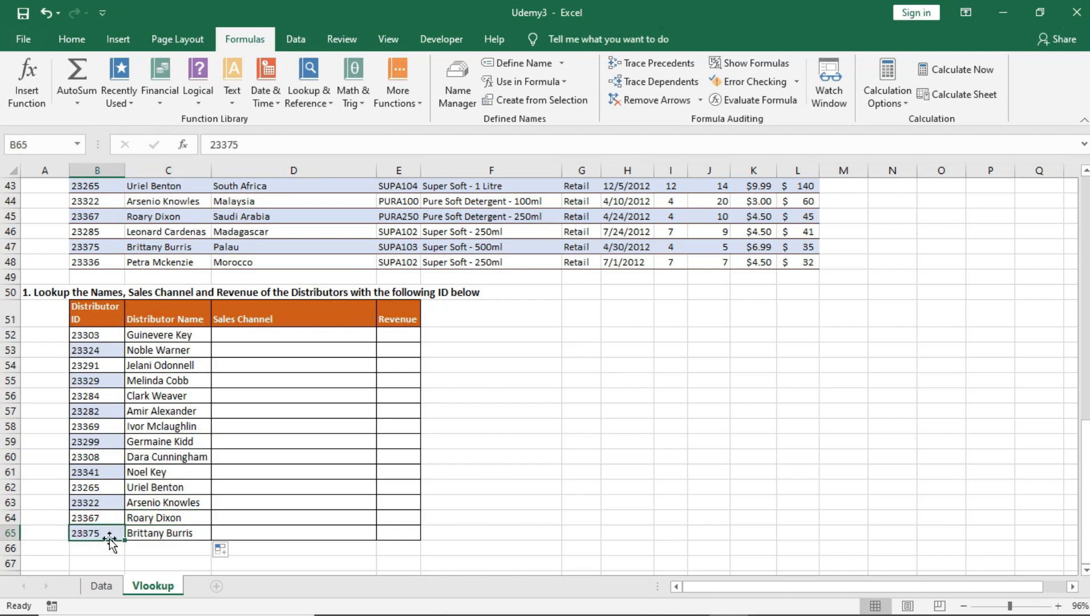
pyautogui.click(154, 537)
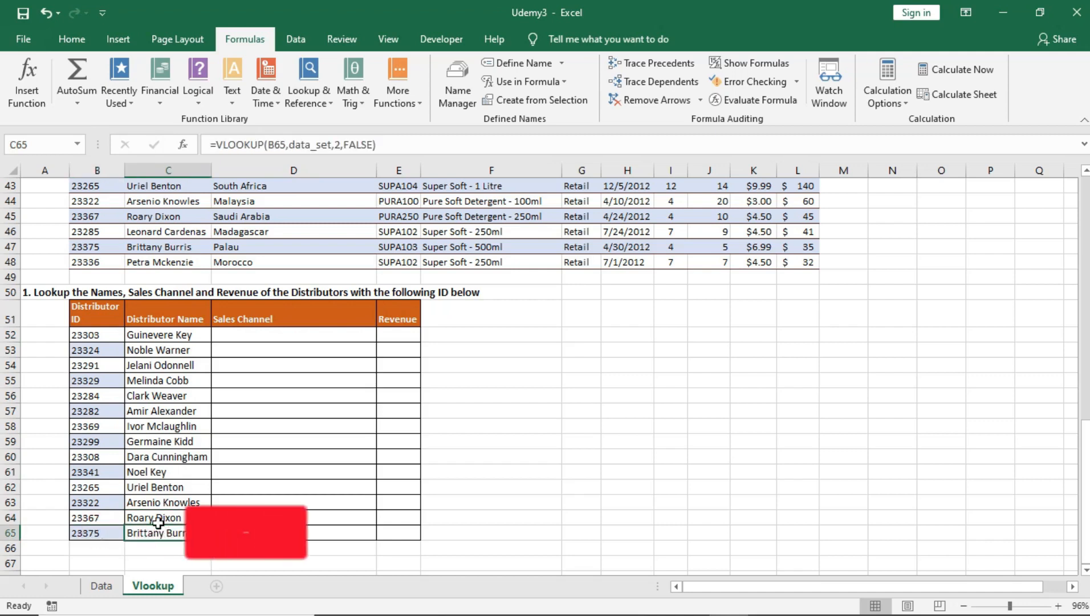
pyautogui.click(85, 250)
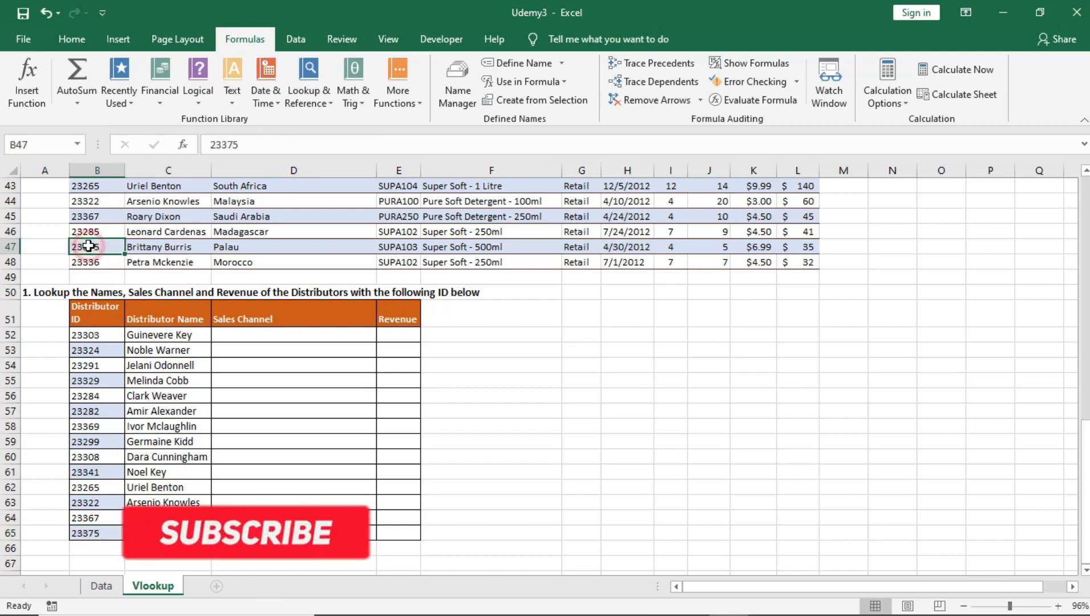
pyautogui.click(148, 246)
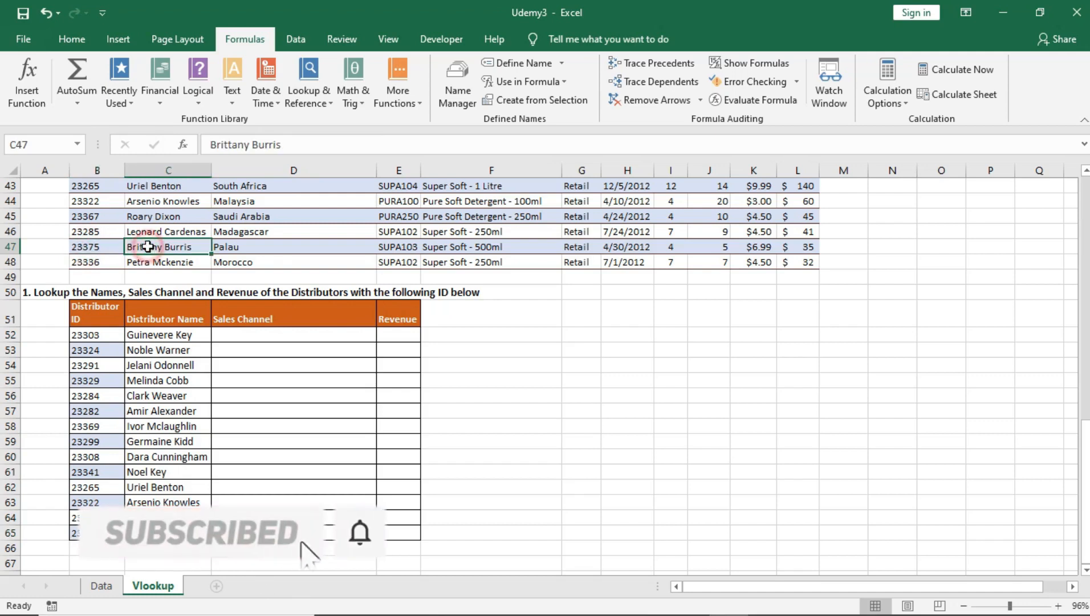
pyautogui.click(174, 380)
pyautogui.moveTo(178, 332); pyautogui.dragTo(189, 540)
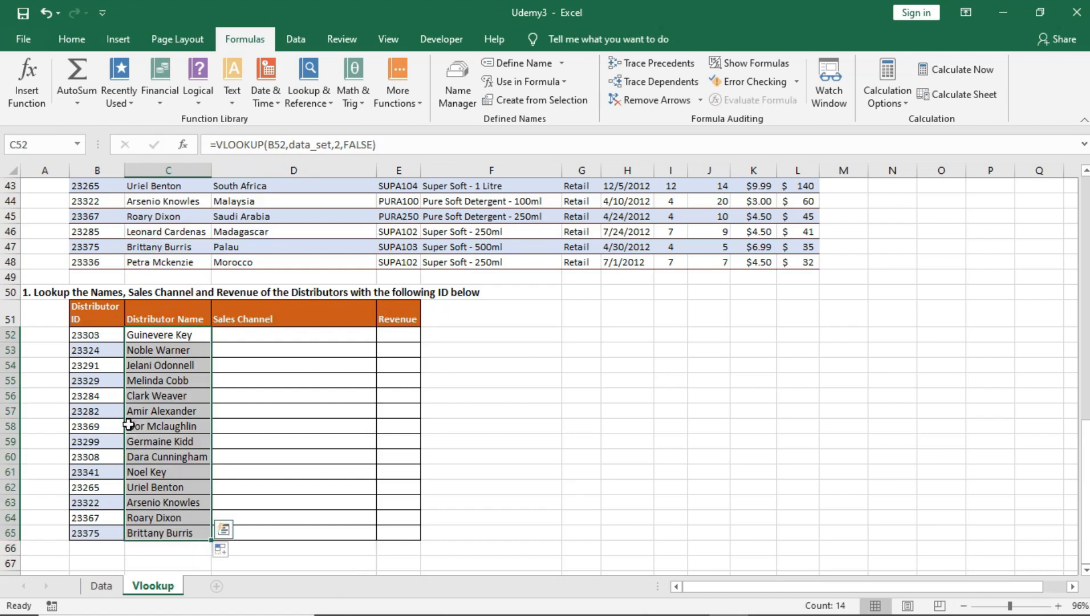
pyautogui.click(91, 365)
pyautogui.click(97, 440)
pyautogui.click(97, 496)
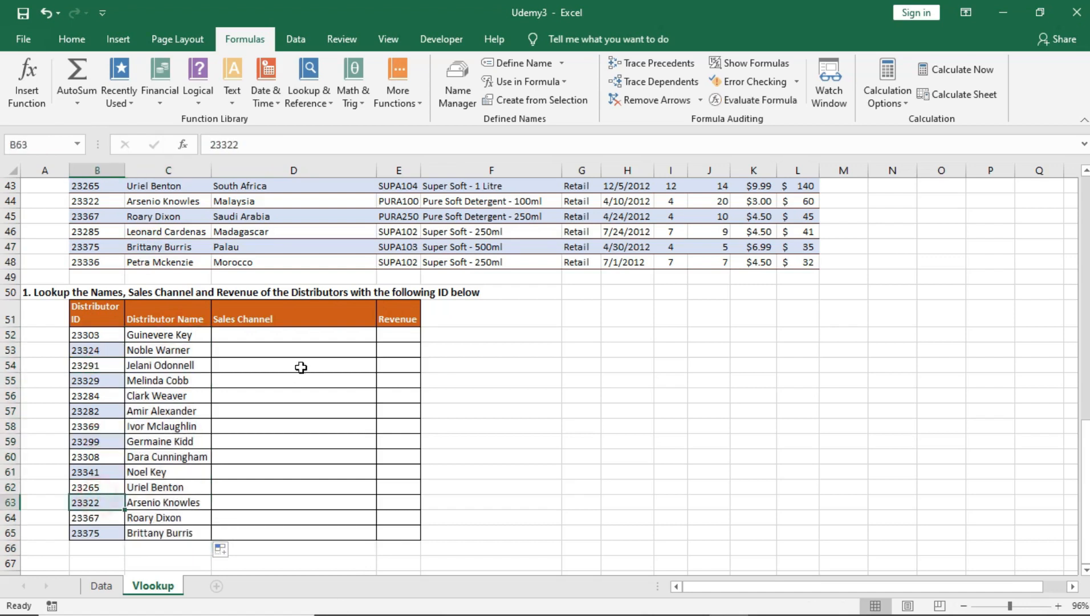
# Start a VLOOKUP formula in D52, the first Sales Channel cell, with B52 as lookup value and data_set as table array.
pyautogui.click(257, 331)
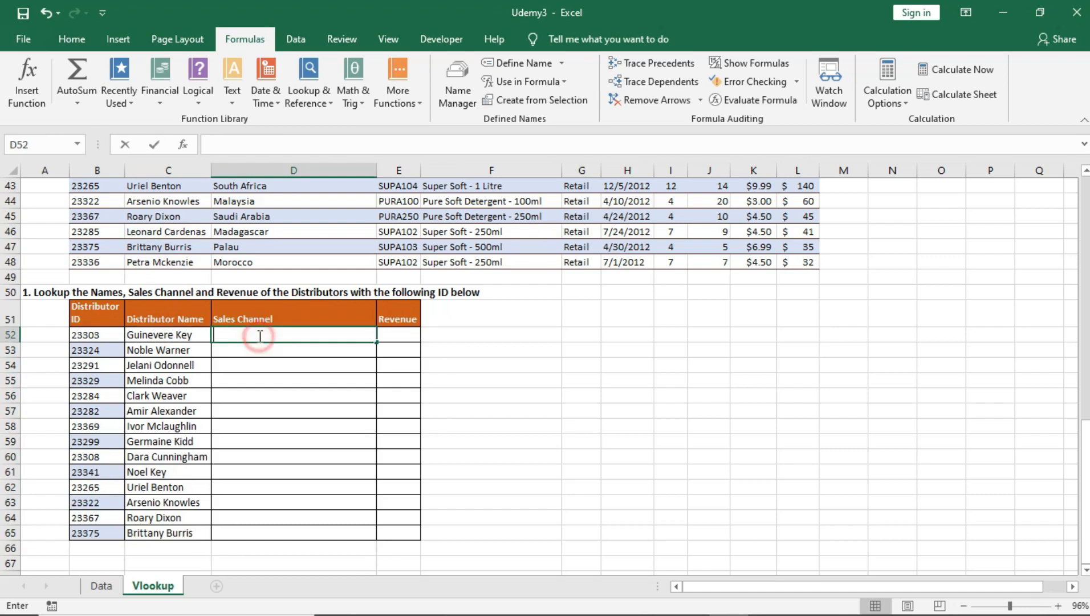
pyautogui.write('=')
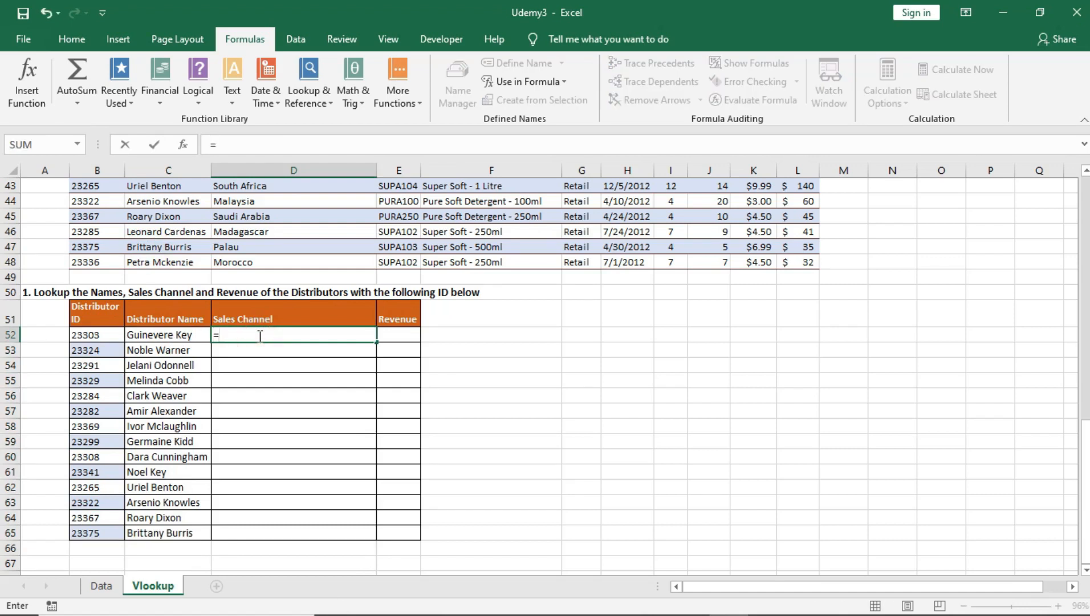
pyautogui.write('vlookup')
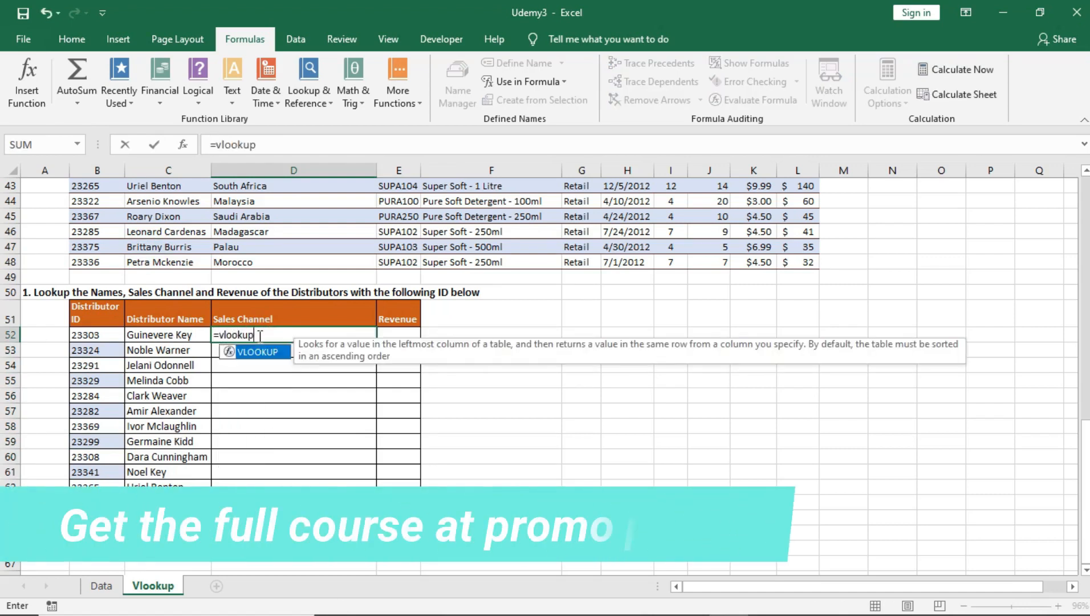
pyautogui.write('(')
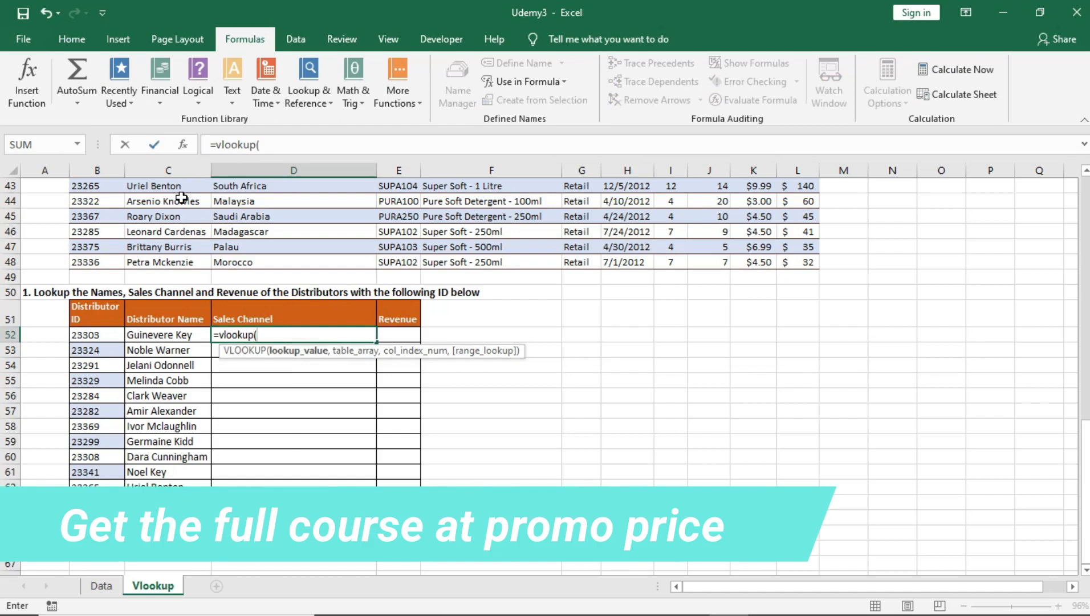
pyautogui.click(106, 334)
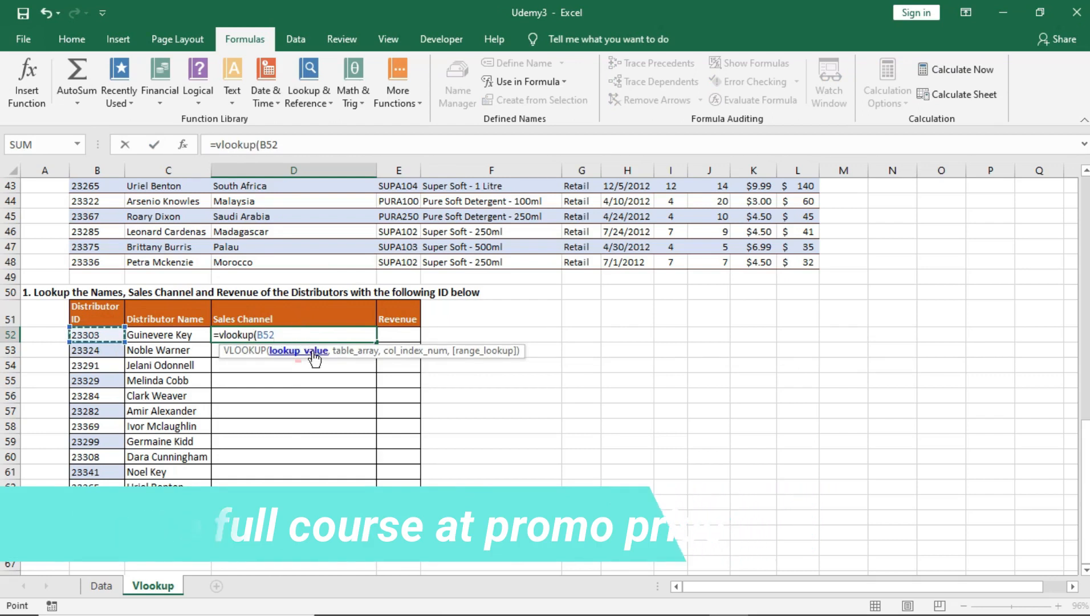
pyautogui.write(',')
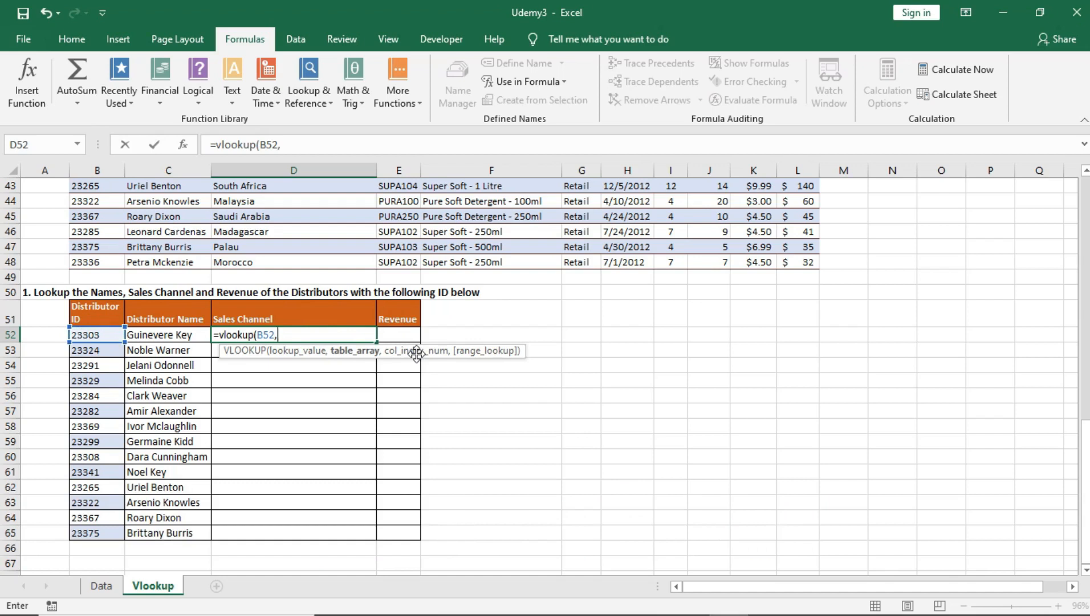
pyautogui.write('dat')
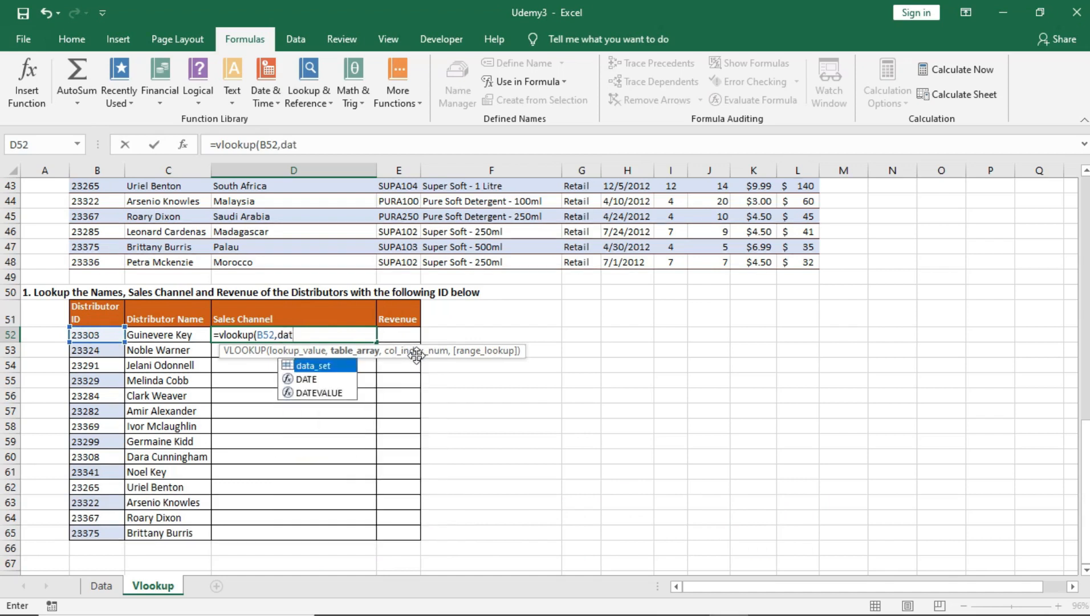
pyautogui.doubleClick(331, 365)
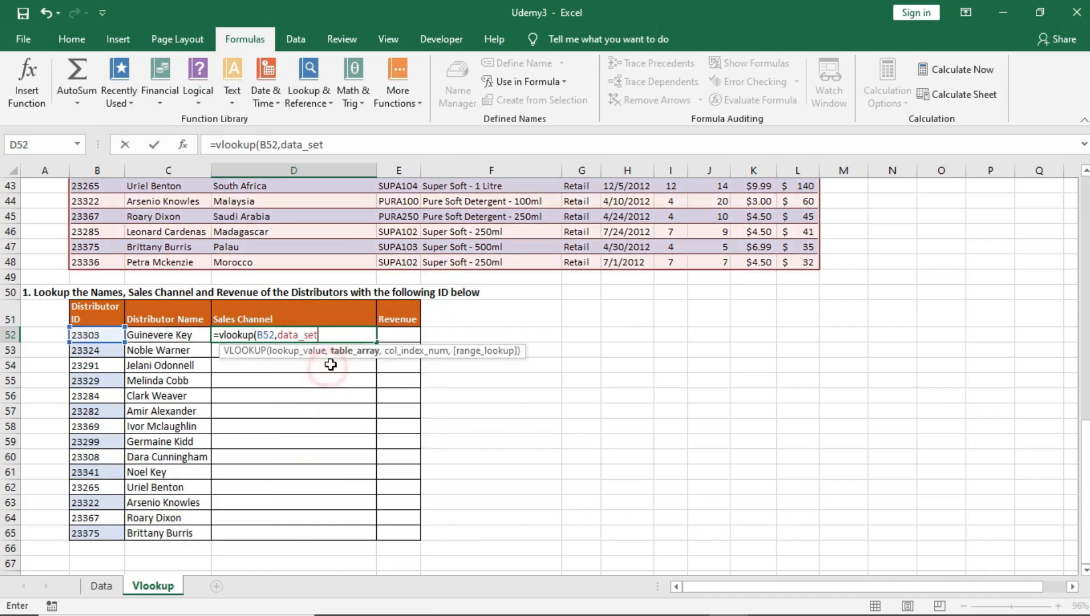
pyautogui.click(336, 330)
pyautogui.write(',')
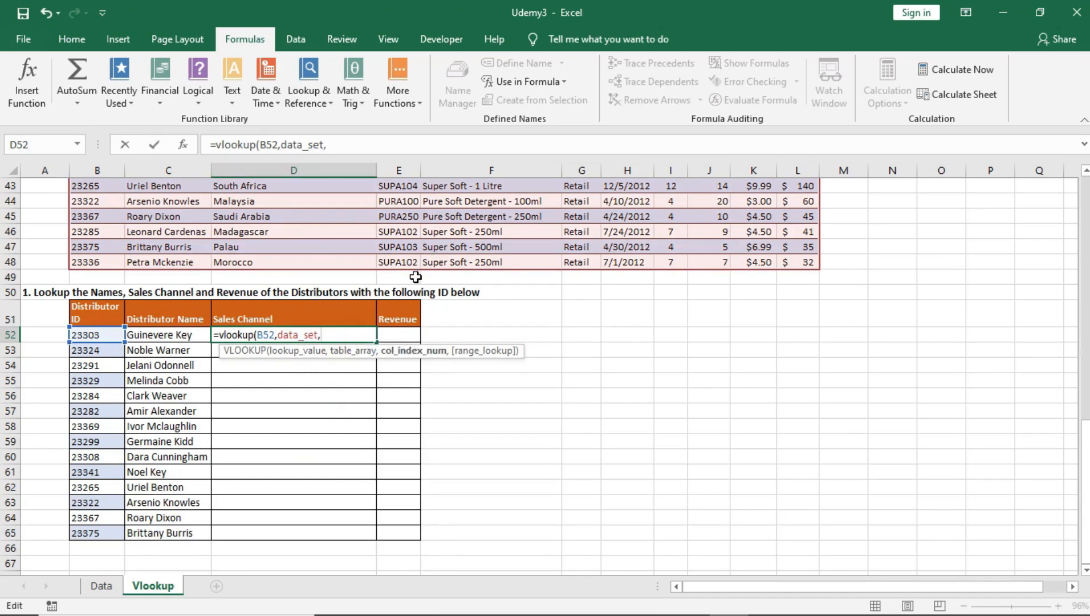
# Set the column index of the D52 VLOOKUP formula to 6, the Sales Channel column of the sales table.
pyautogui.scroll(14, 512, 230)
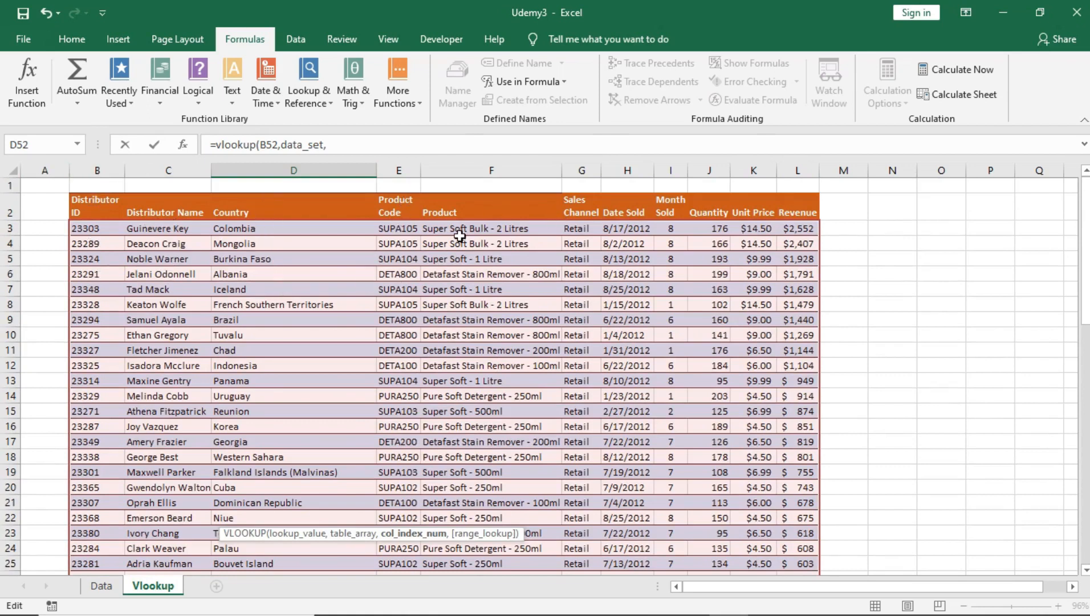
pyautogui.scroll(-13, 572, 246)
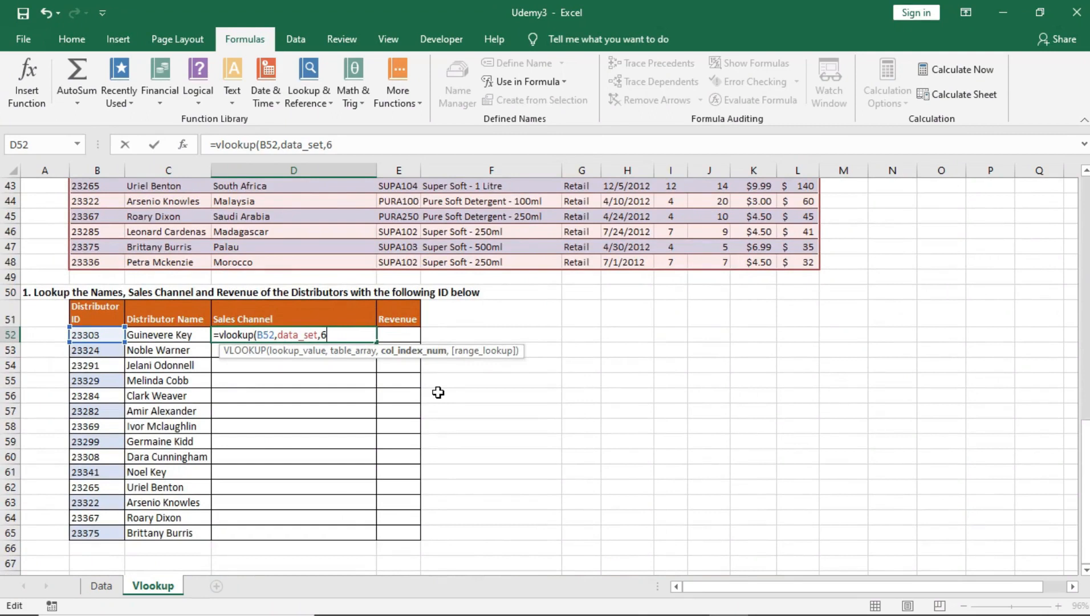
pyautogui.write(',')
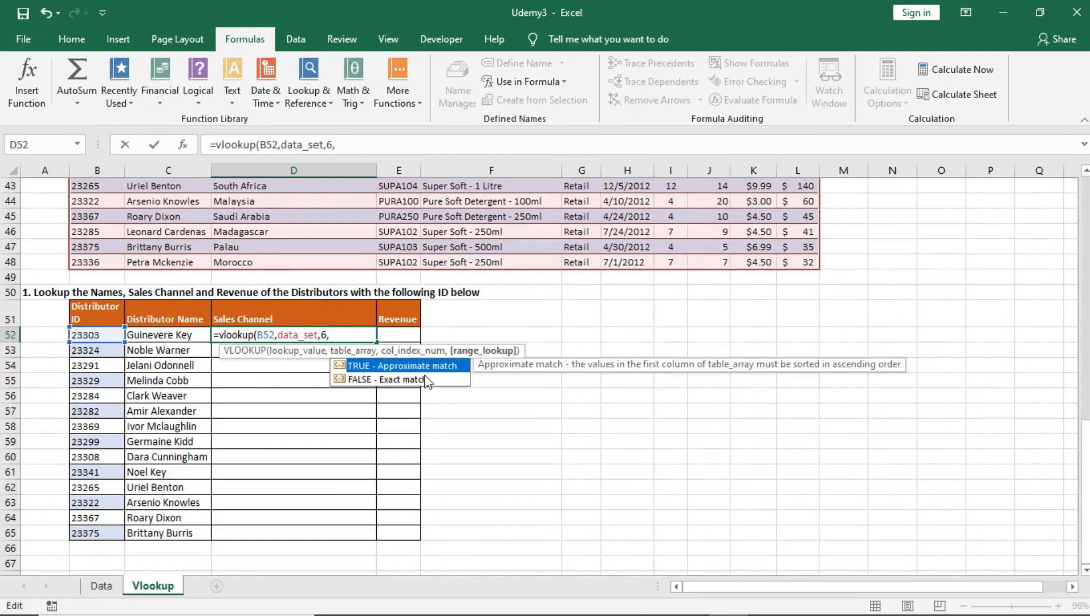
# Complete the D52 VLOOKUP formula with FALSE for an exact match and fill it down the Sales Channel column to D65.
pyautogui.doubleClick(420, 379)
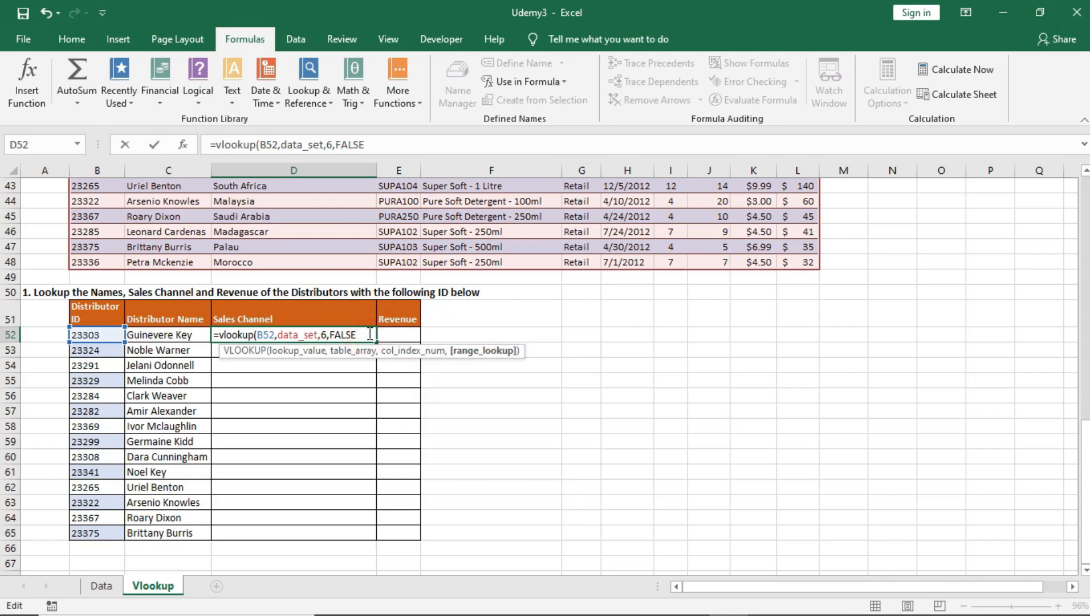
pyautogui.write(')')
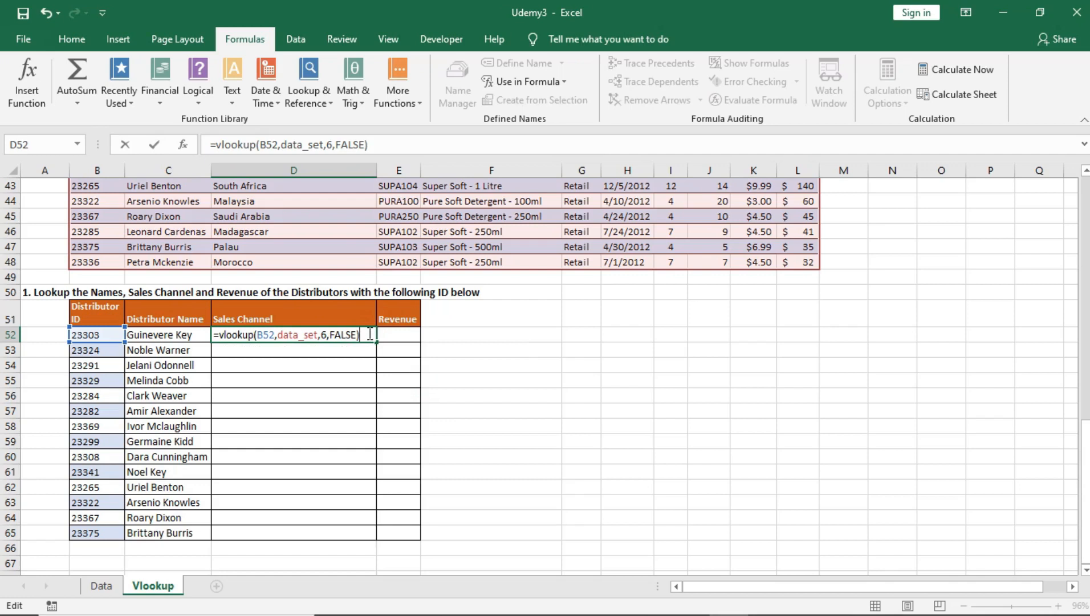
pyautogui.press('Return')
pyautogui.click(368, 333)
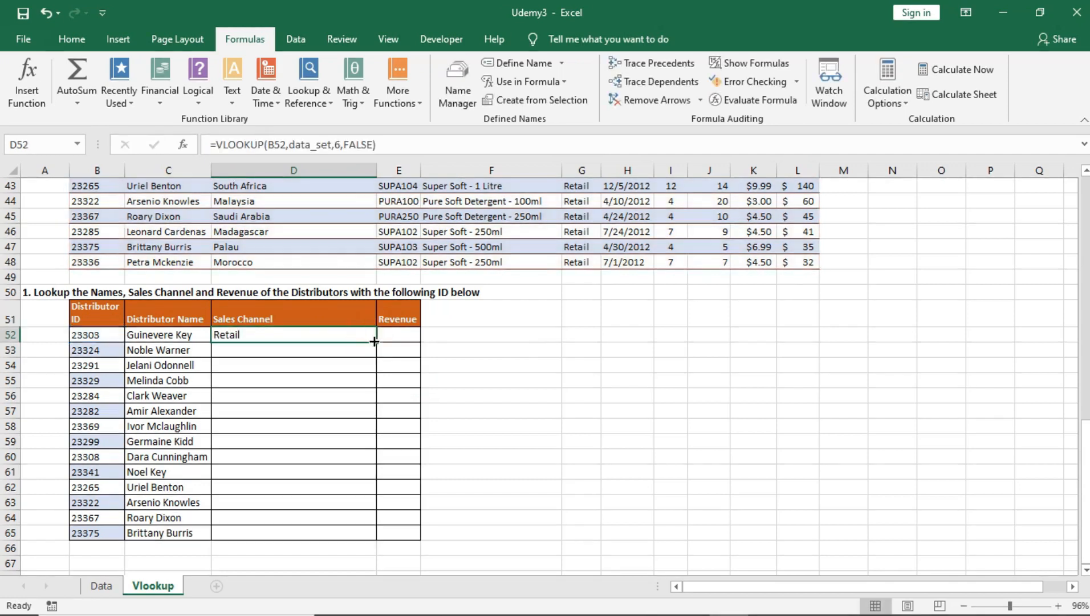
pyautogui.moveTo(375, 339); pyautogui.dragTo(406, 538)
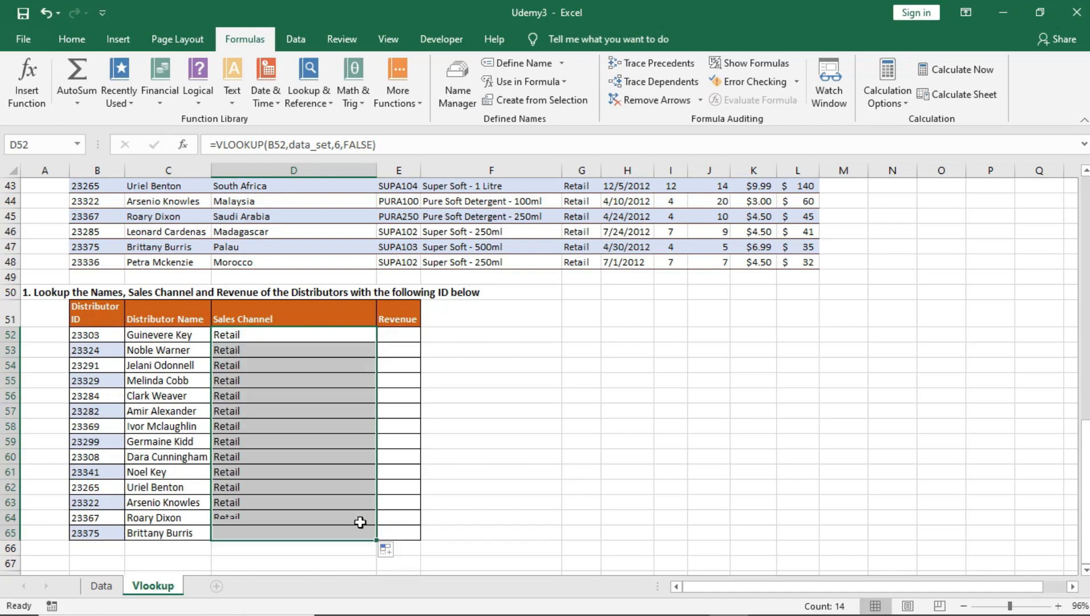
# Inspect a copied Sales Channel formula and compare the filled channels with the Sales Channel column of the sales table.
pyautogui.click(332, 500)
pyautogui.scroll(8, 302, 406)
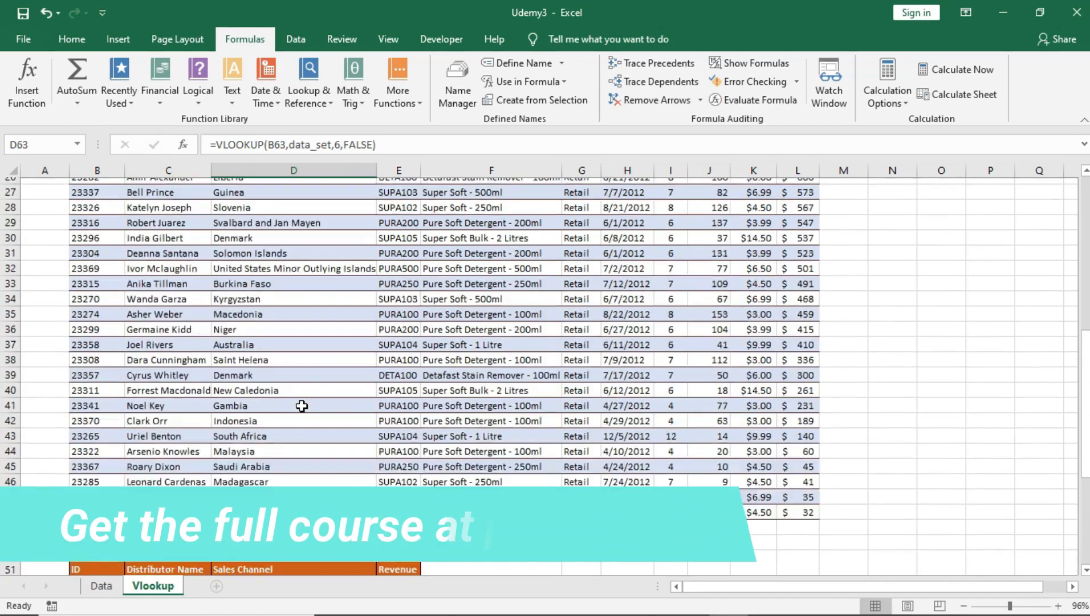
pyautogui.scroll(6, 302, 406)
pyautogui.moveTo(581, 228); pyautogui.dragTo(590, 493)
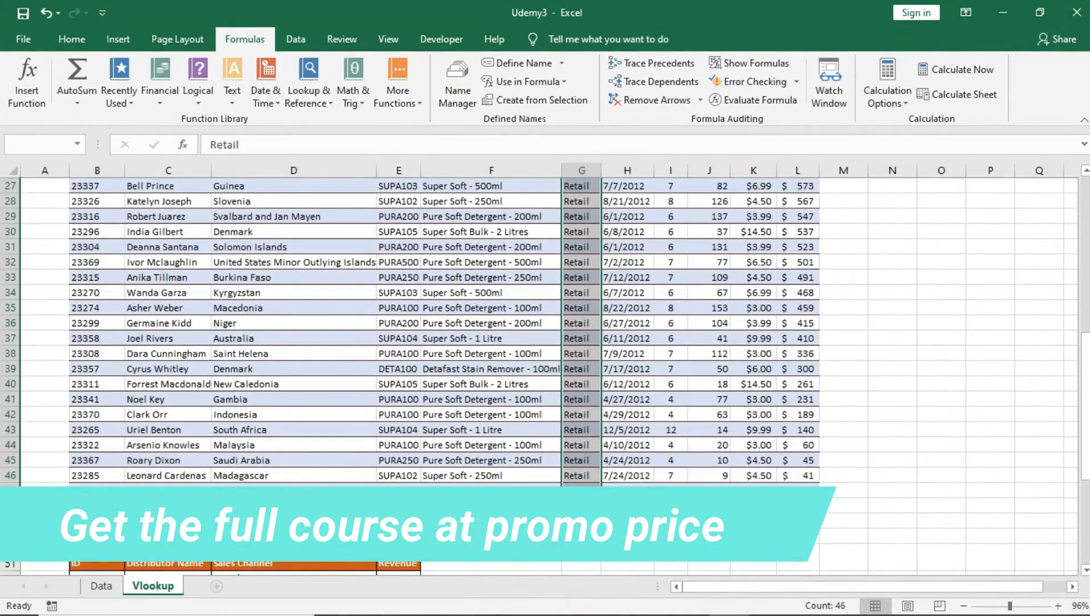
pyautogui.scroll(-6, 342, 455)
pyautogui.click(312, 293)
pyautogui.moveTo(308, 303); pyautogui.dragTo(308, 502)
# Start a VLOOKUP formula in E52, the first Revenue cell, with B52 as lookup value and data_set as table array.
pyautogui.click(408, 305)
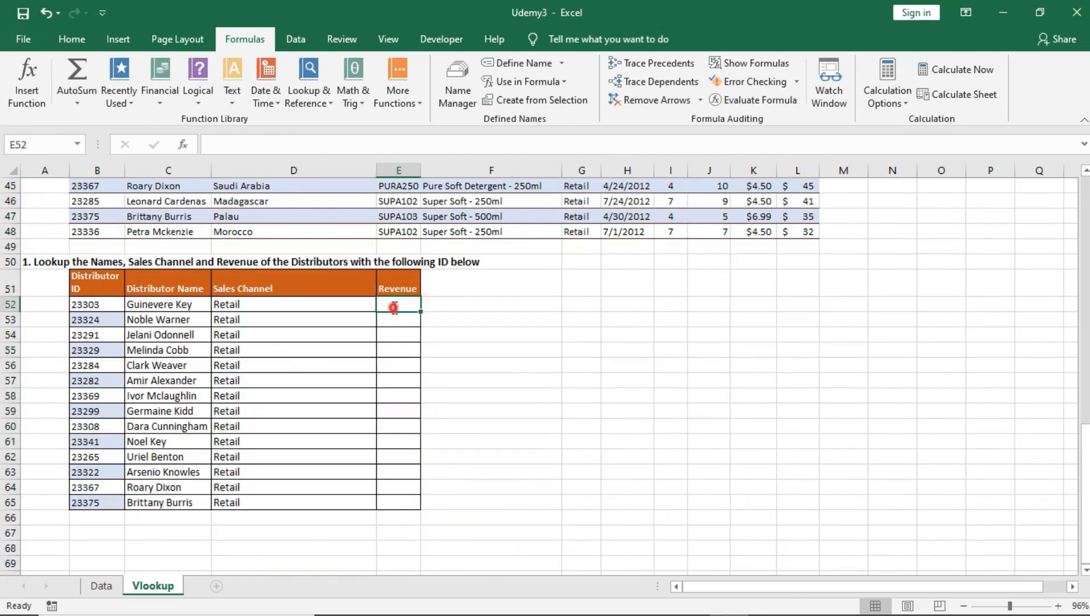
pyautogui.doubleClick(393, 307)
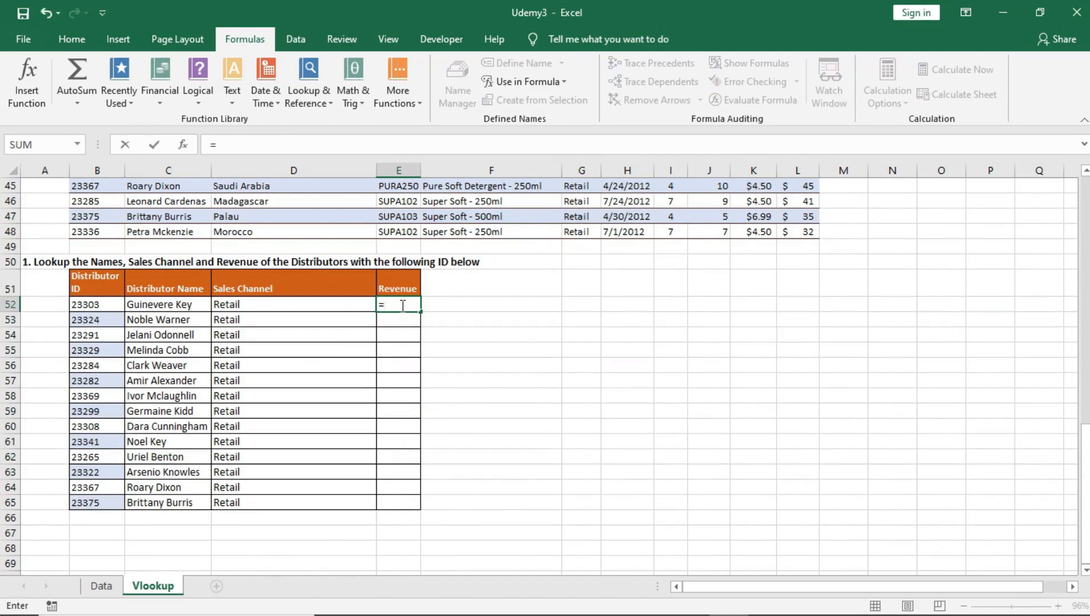
pyautogui.write('=vlook')
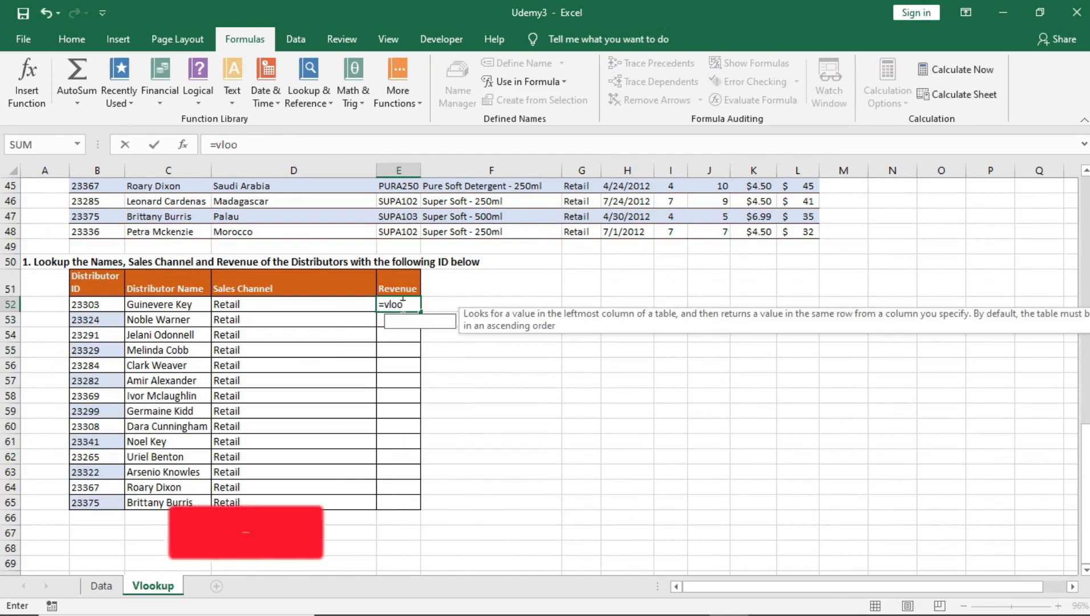
pyautogui.doubleClick(413, 321)
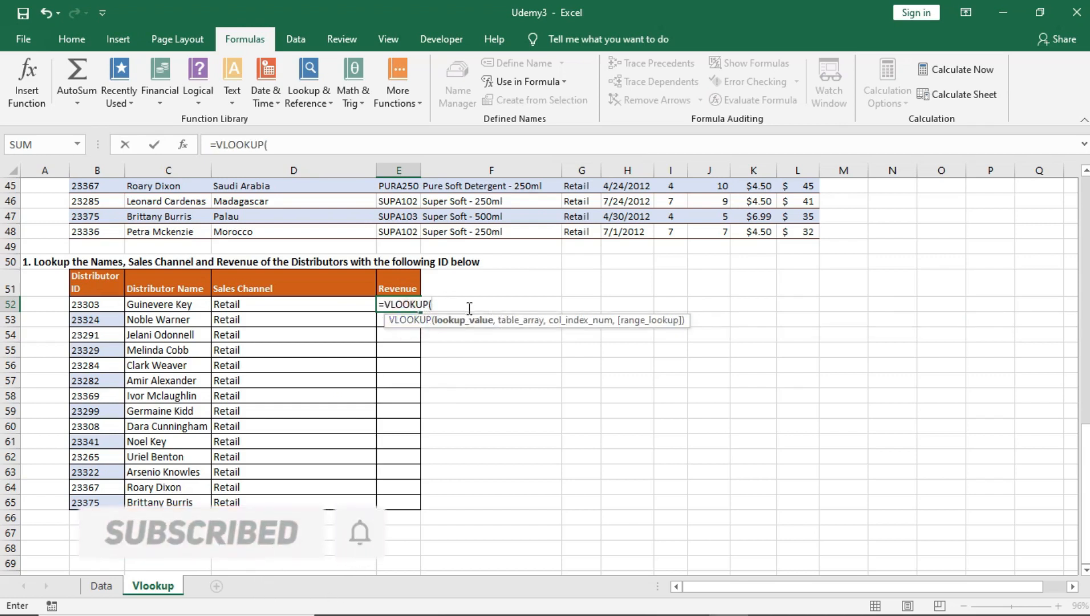
pyautogui.click(98, 304)
pyautogui.write(',')
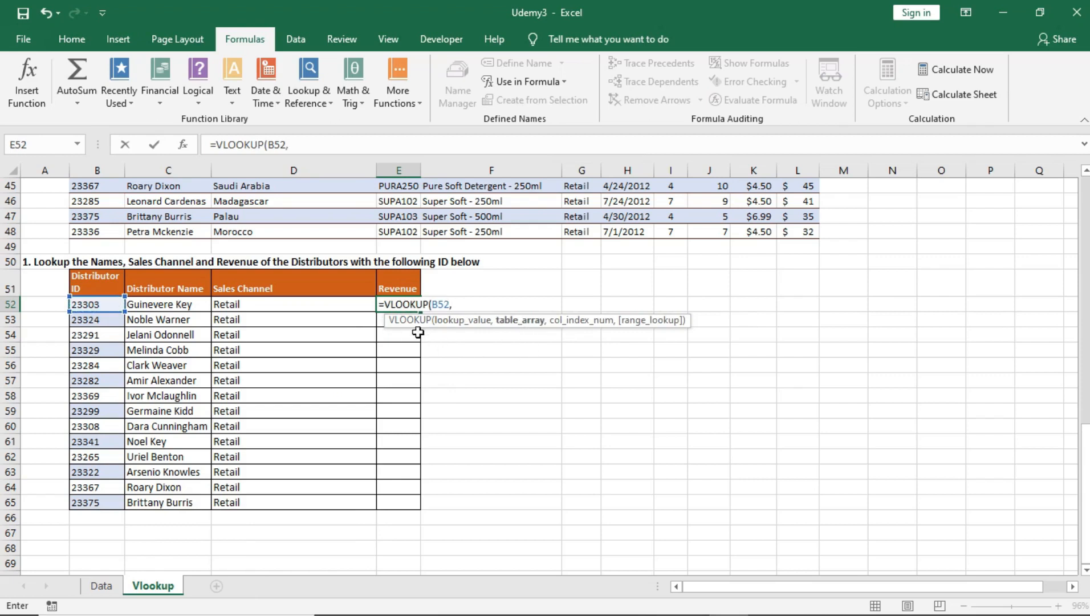
pyautogui.scroll(8, 338, 315)
pyautogui.scroll(-6, 393, 331)
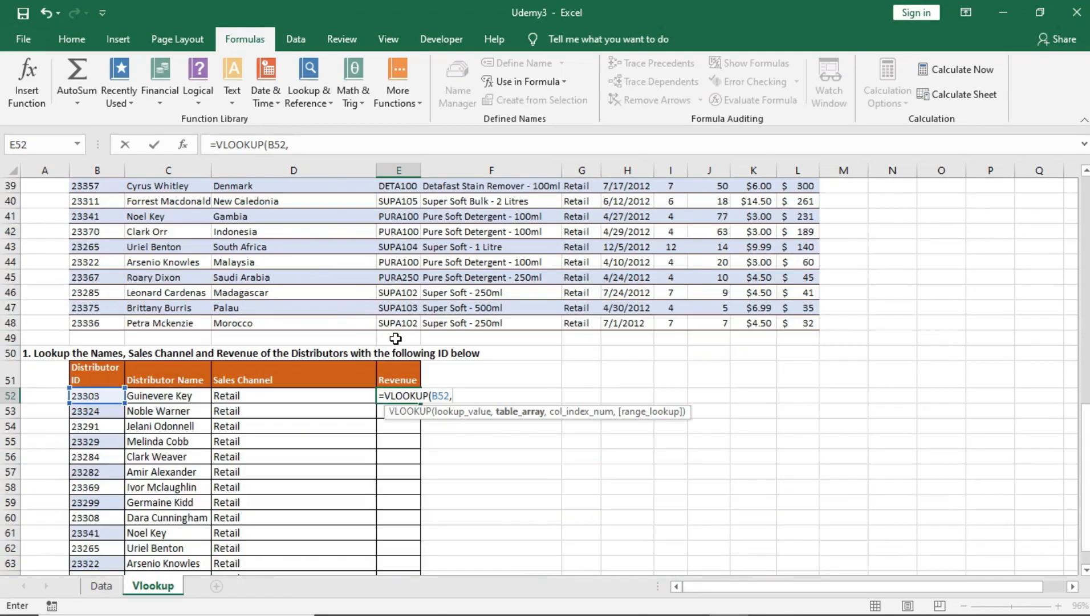
pyautogui.write('data')
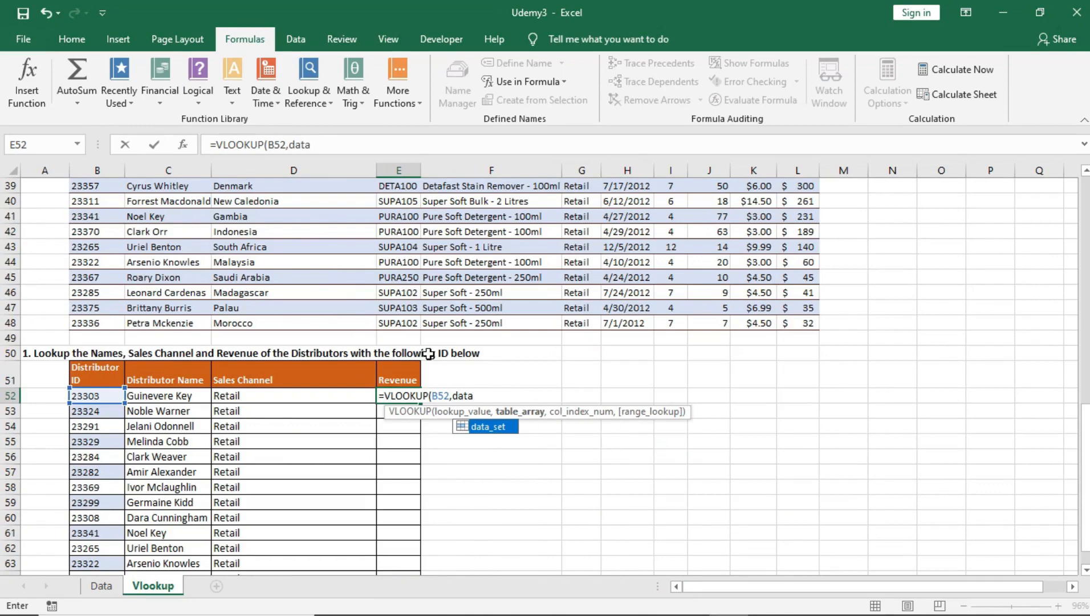
pyautogui.doubleClick(486, 428)
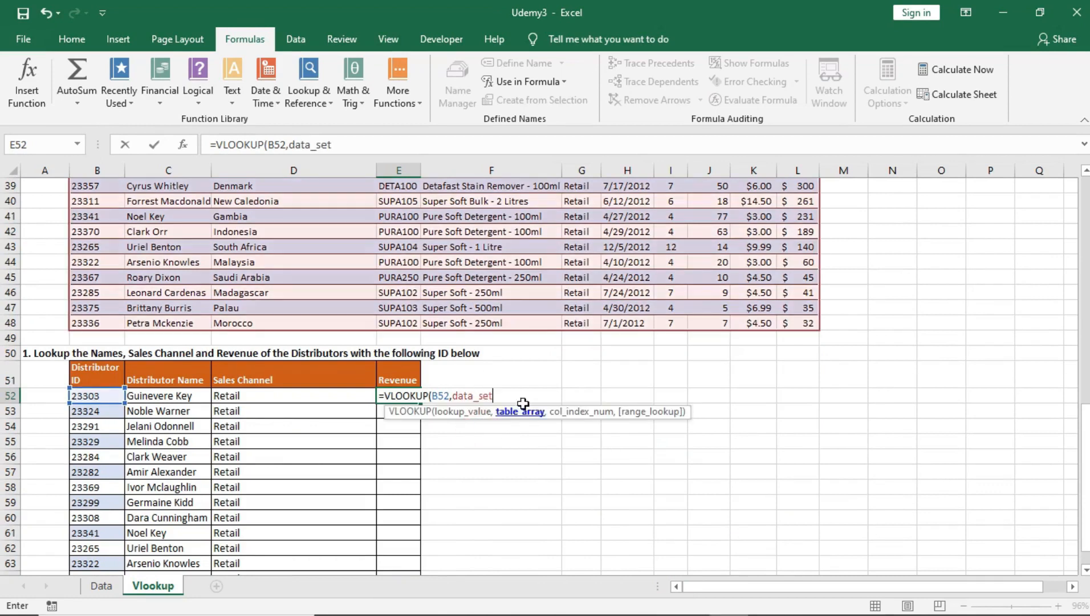
pyautogui.write(',')
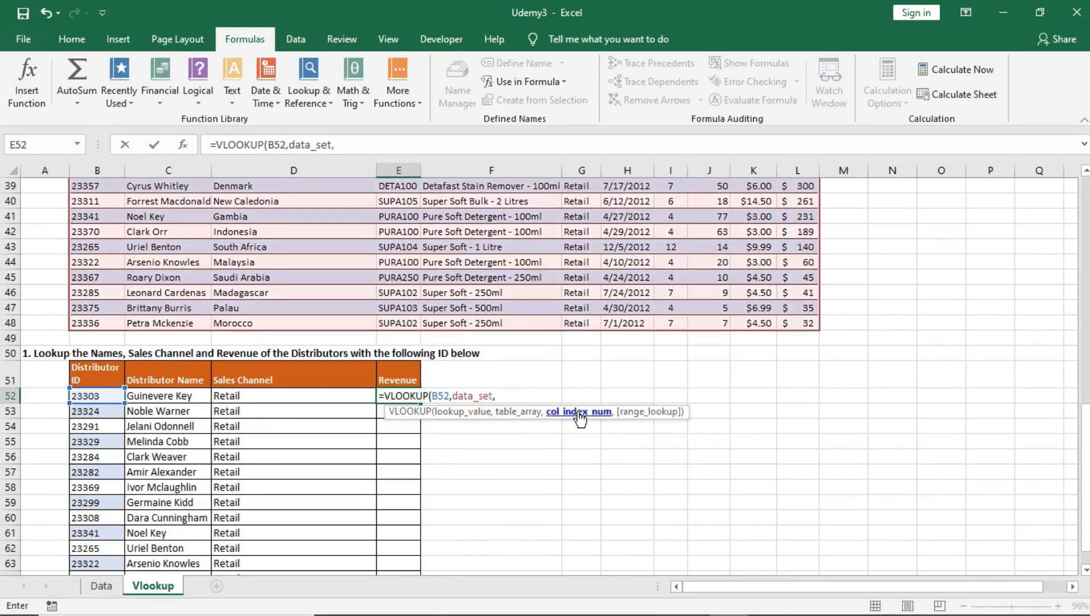
# Complete the E52 VLOOKUP formula with column index 11, the sales table's Revenue column, and FALSE for an exact match.
pyautogui.scroll(13, 685, 354)
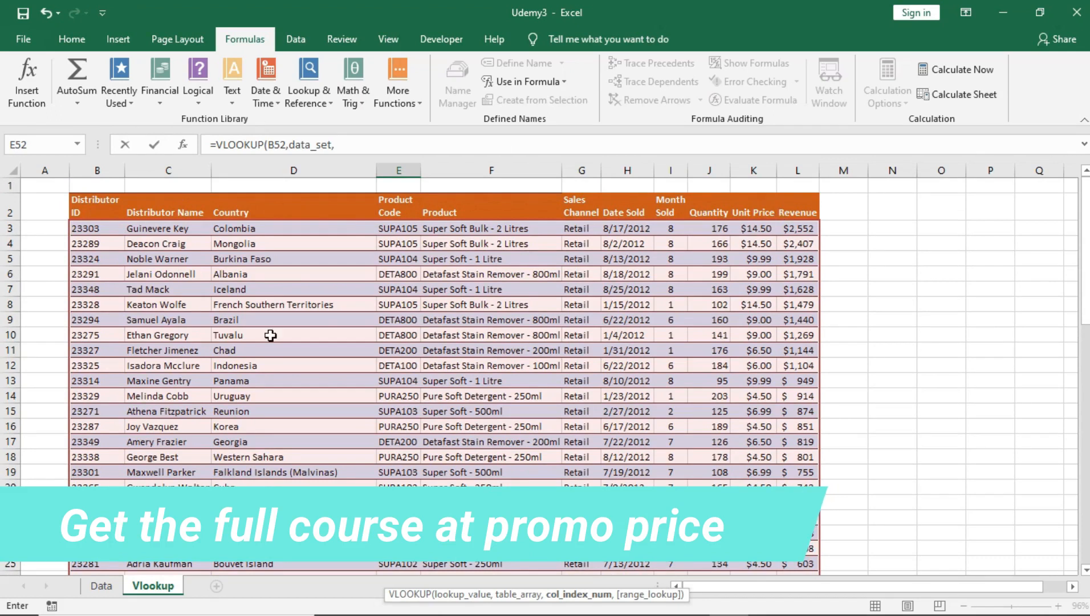
pyautogui.scroll(-16, 257, 342)
pyautogui.scroll(2, 250, 360)
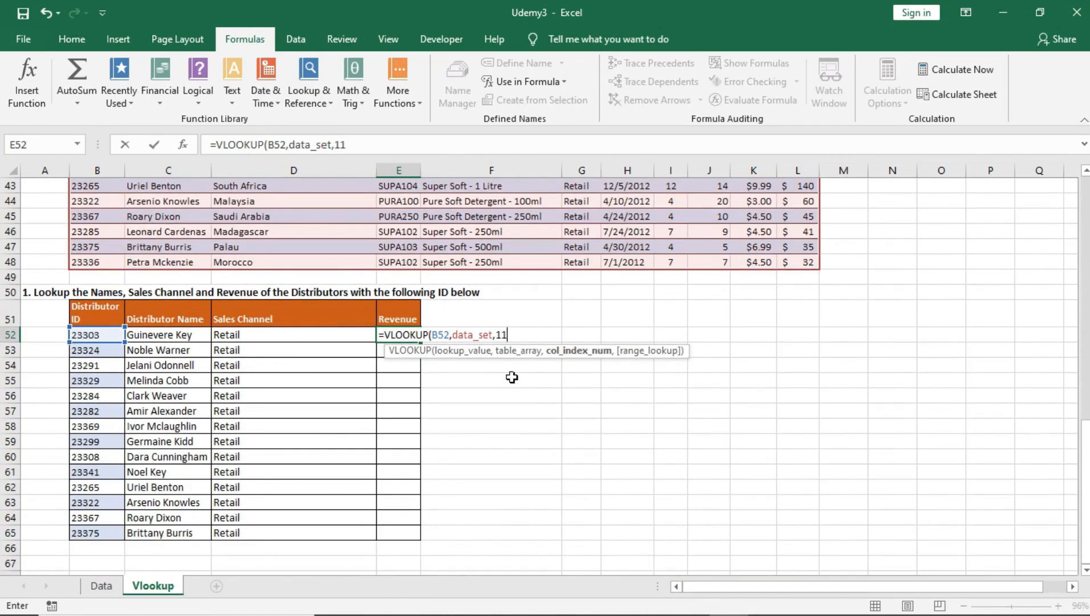
pyautogui.write(',')
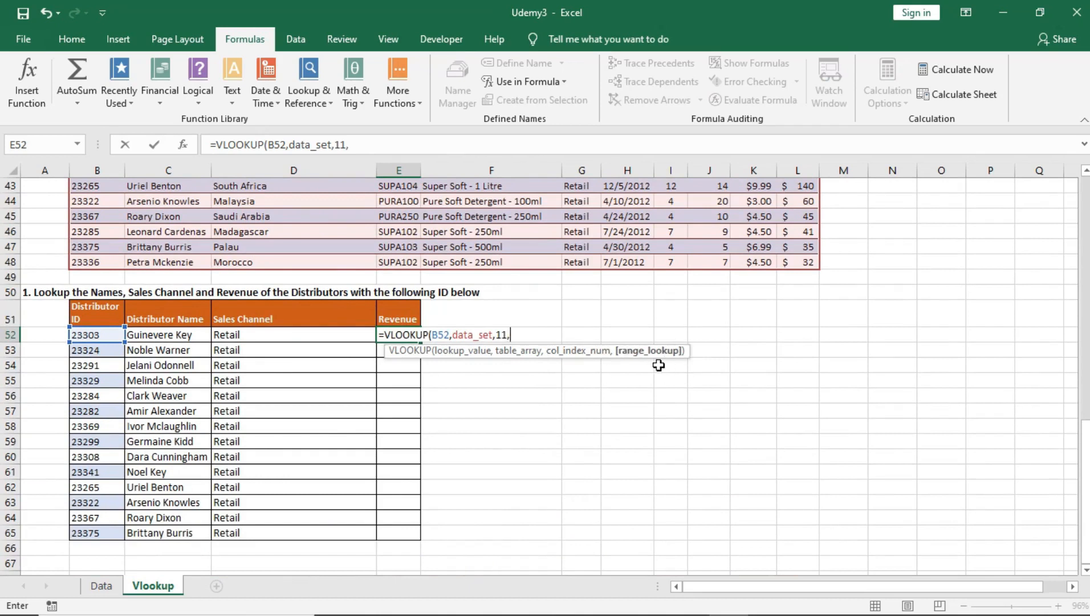
pyautogui.doubleClick(611, 378)
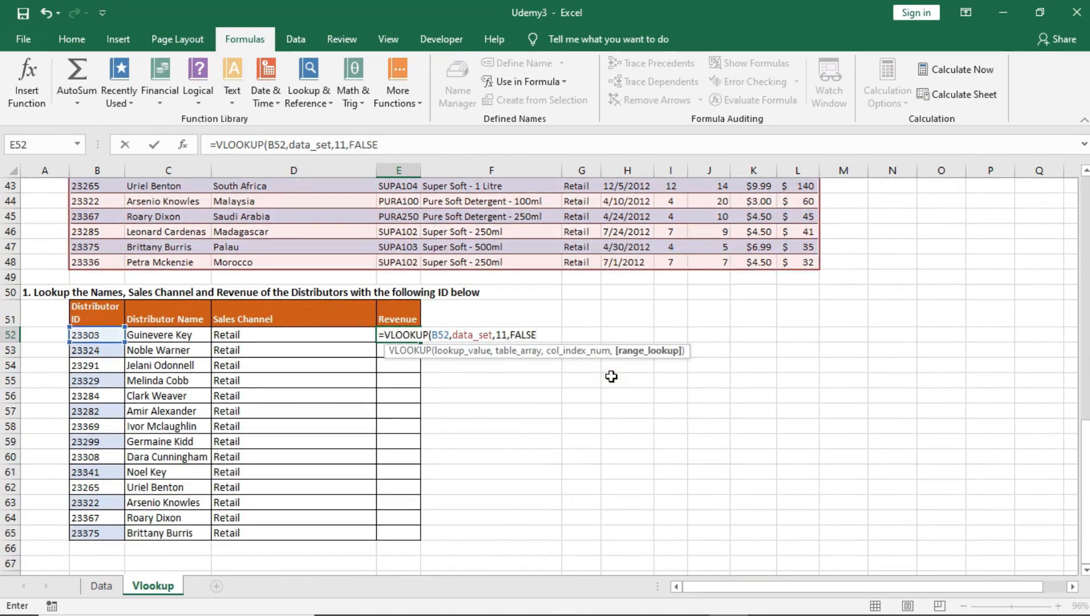
pyautogui.write(')')
pyautogui.press('Return')
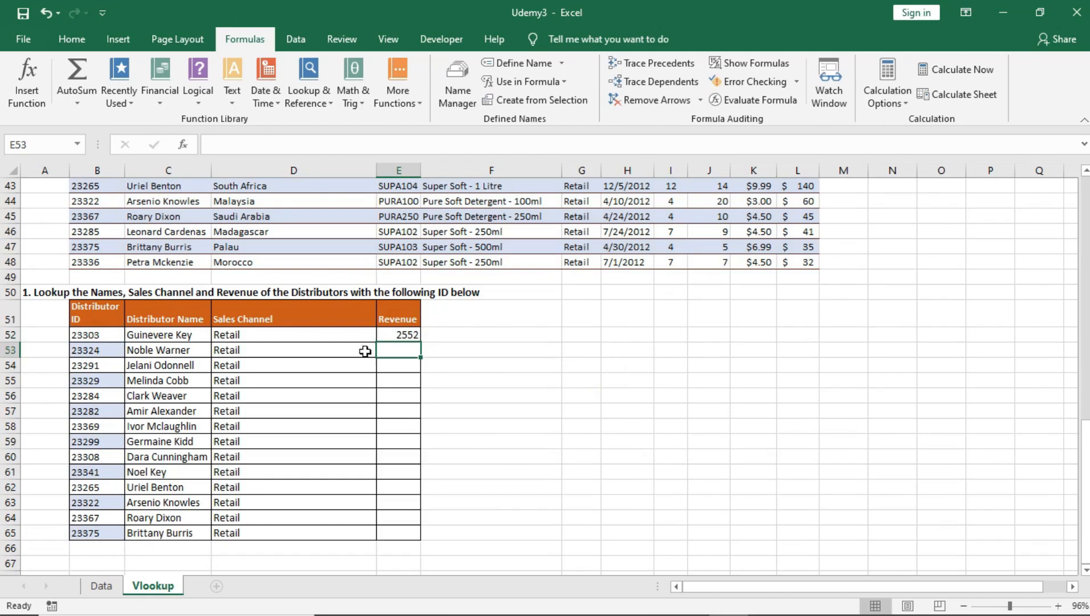
# Check the E52 result against the first sales record's revenue and fill the formula down the Revenue column to E65.
pyautogui.click(406, 336)
pyautogui.scroll(14, 426, 331)
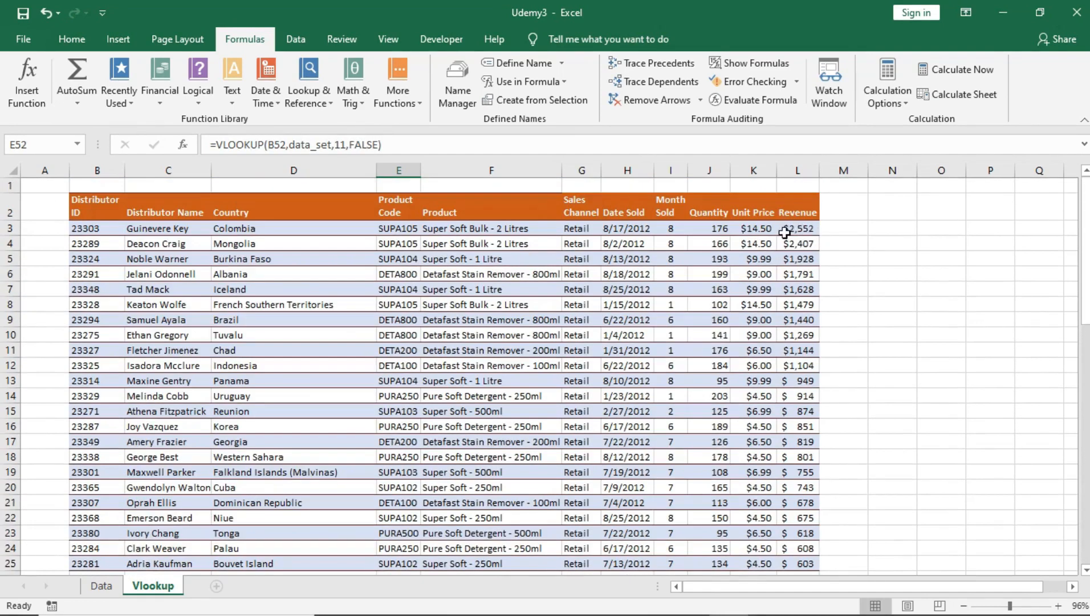
pyautogui.scroll(-12, 440, 419)
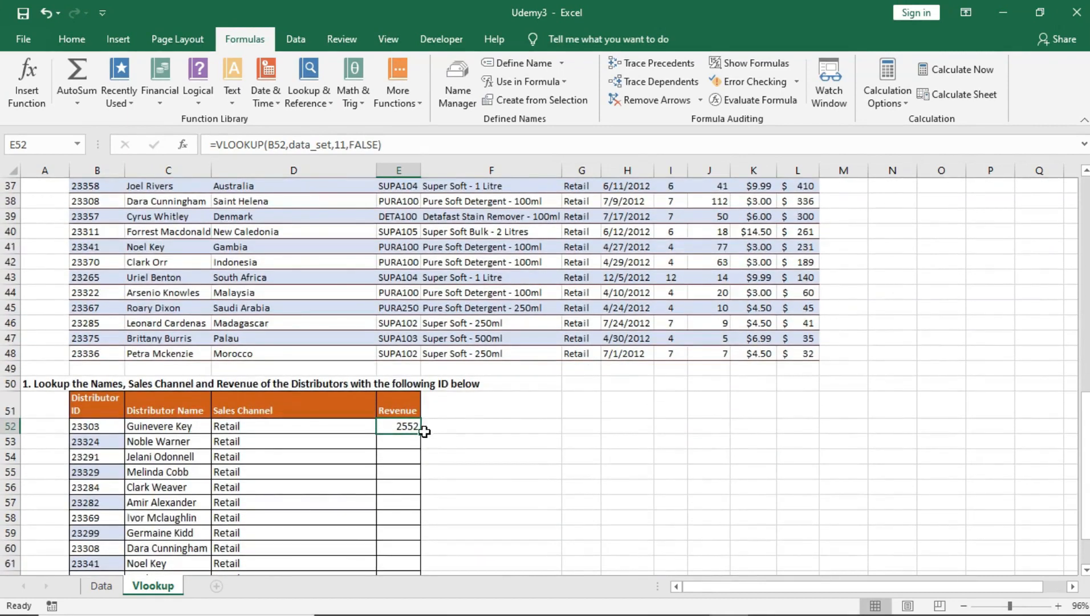
pyautogui.moveTo(421, 433); pyautogui.dragTo(416, 520)
pyautogui.click(409, 426)
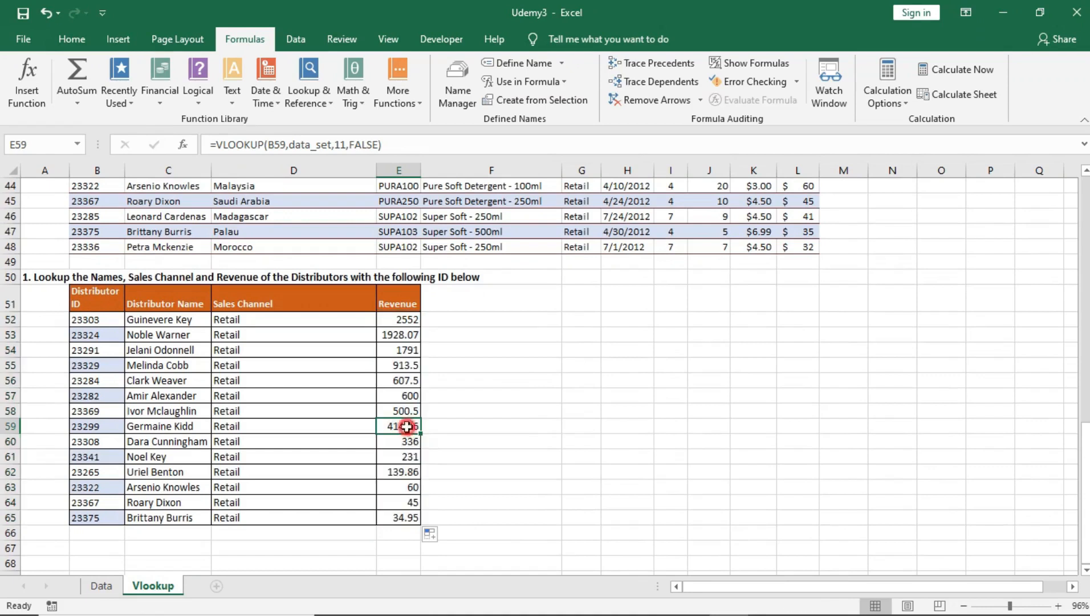
# Format the looked-up revenue values in E52:E65 as Currency.
pyautogui.moveTo(400, 319); pyautogui.dragTo(407, 517)
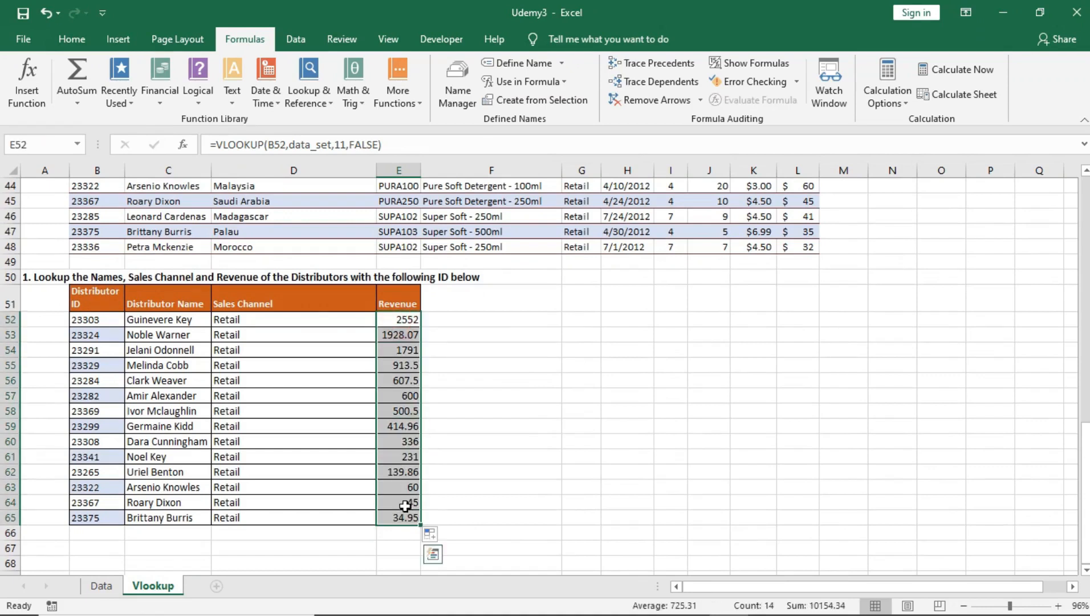
pyautogui.click(71, 38)
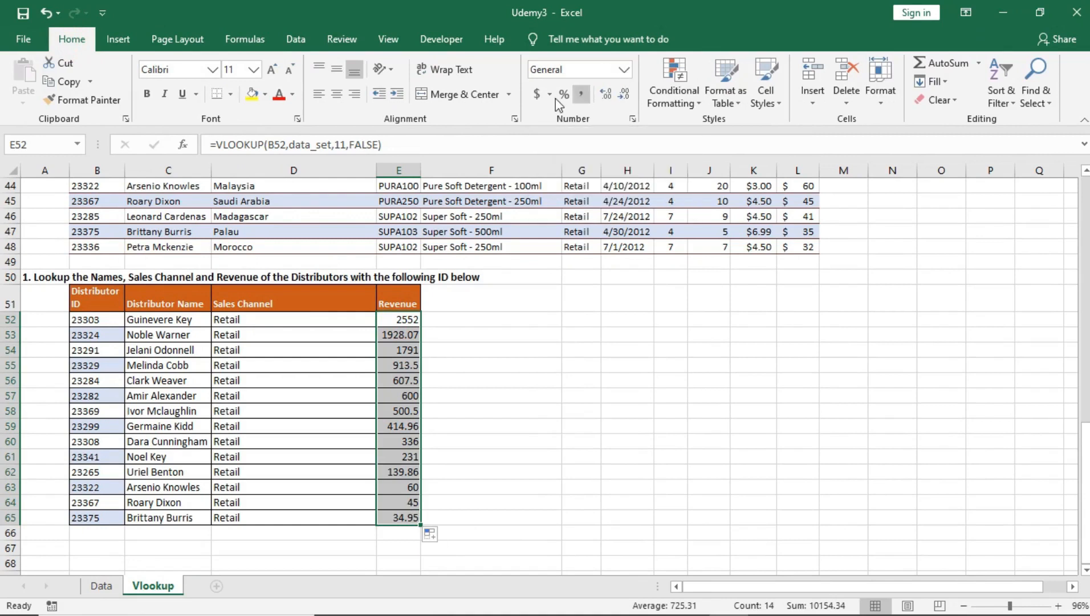
pyautogui.click(621, 74)
pyautogui.click(591, 168)
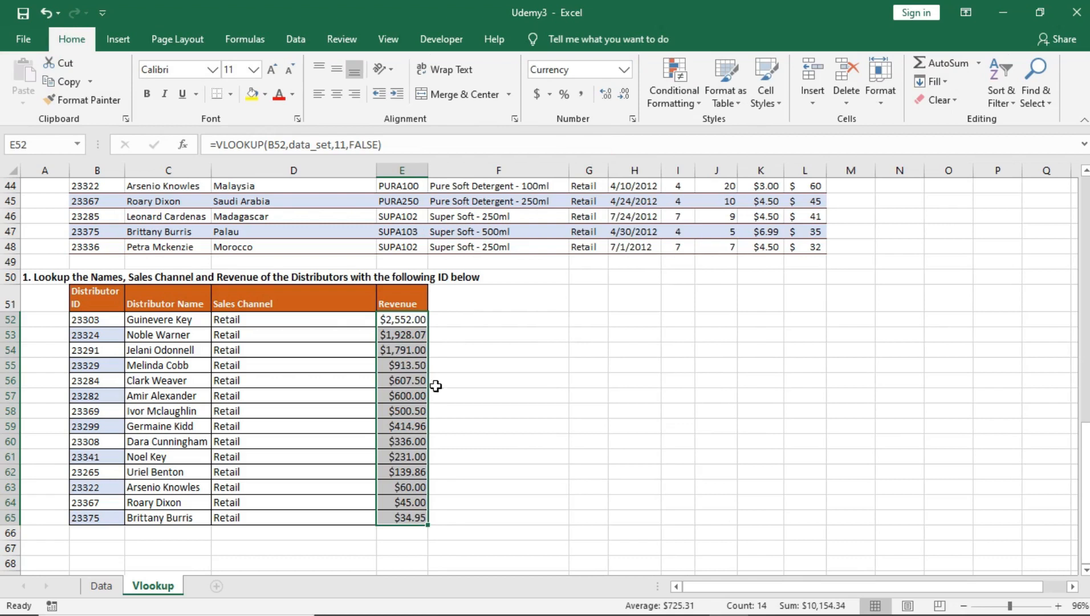
pyautogui.click(414, 410)
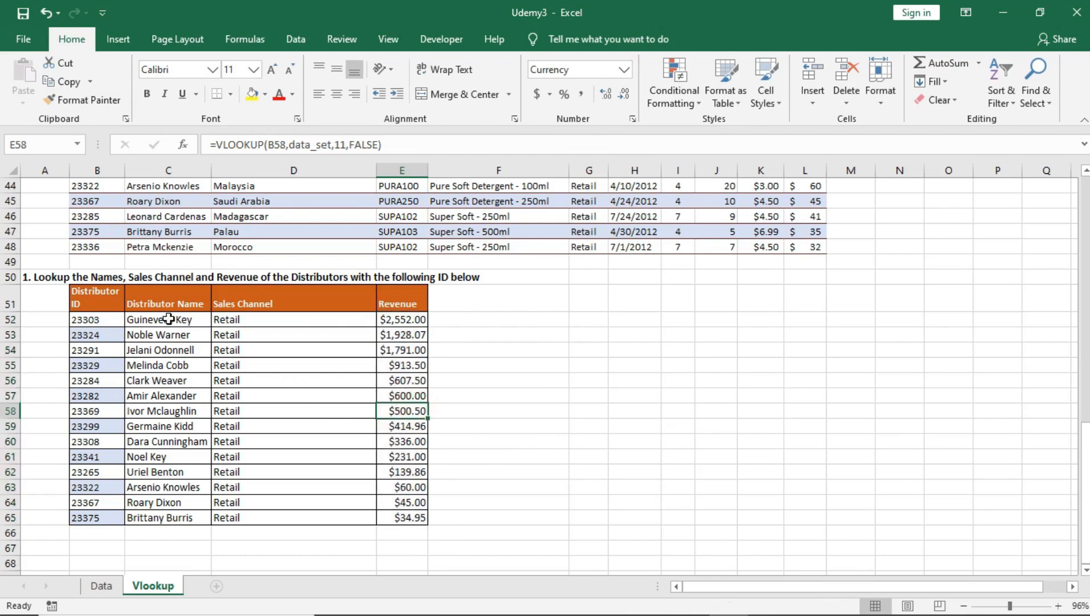
# Review the completed lookup table against the sales records, going over its distributor ID, name, sales channel and revenue columns.
pyautogui.moveTo(169, 319); pyautogui.dragTo(159, 349)
pyautogui.click(257, 401)
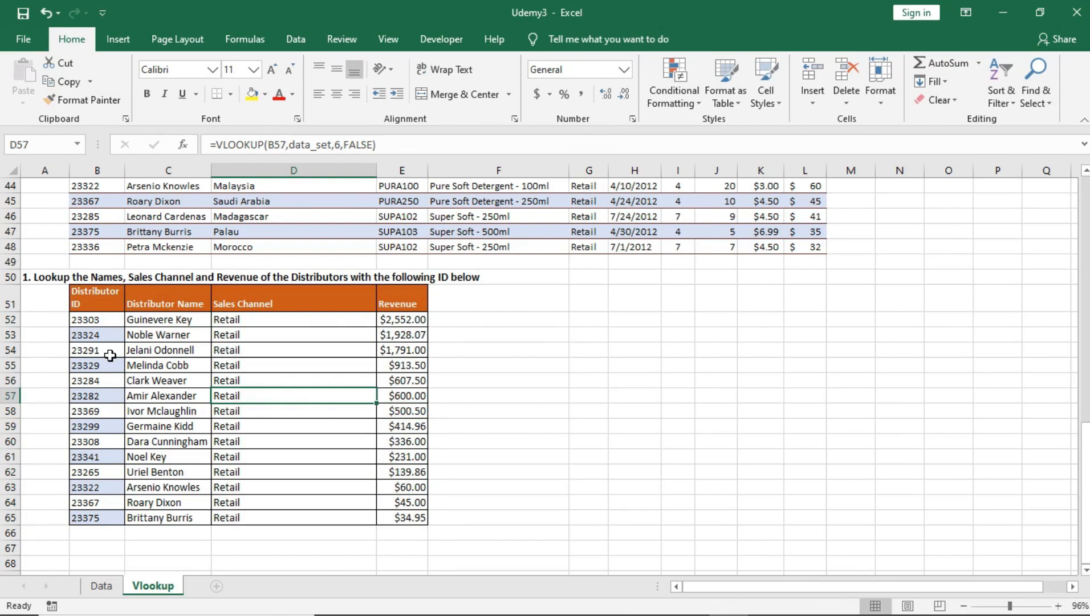
pyautogui.scroll(14, 146, 295)
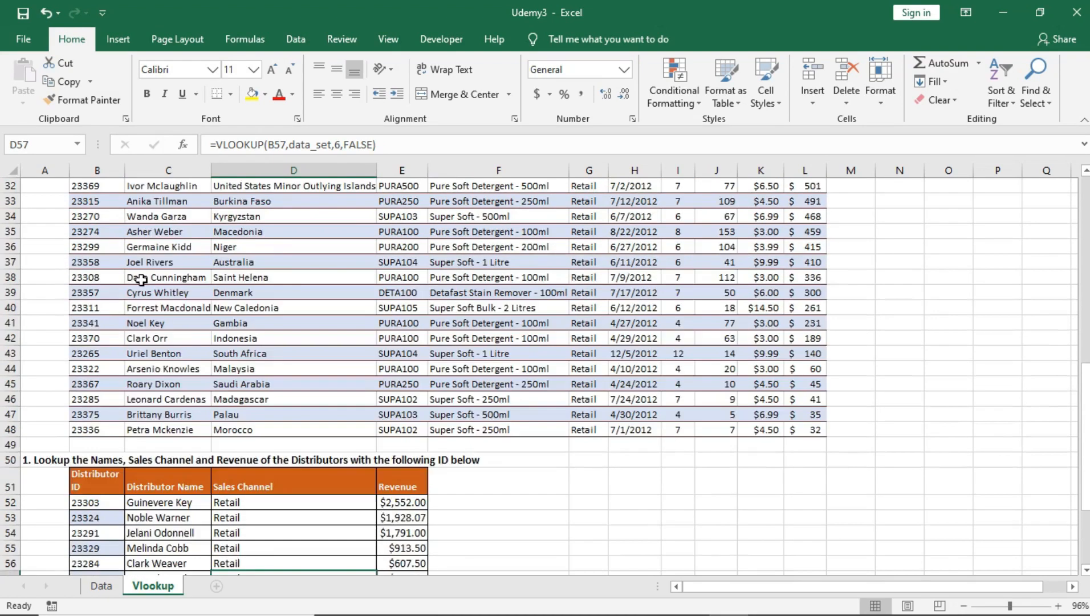
pyautogui.scroll(-4, 142, 285)
pyautogui.scroll(4, 141, 279)
pyautogui.scroll(-16, 141, 280)
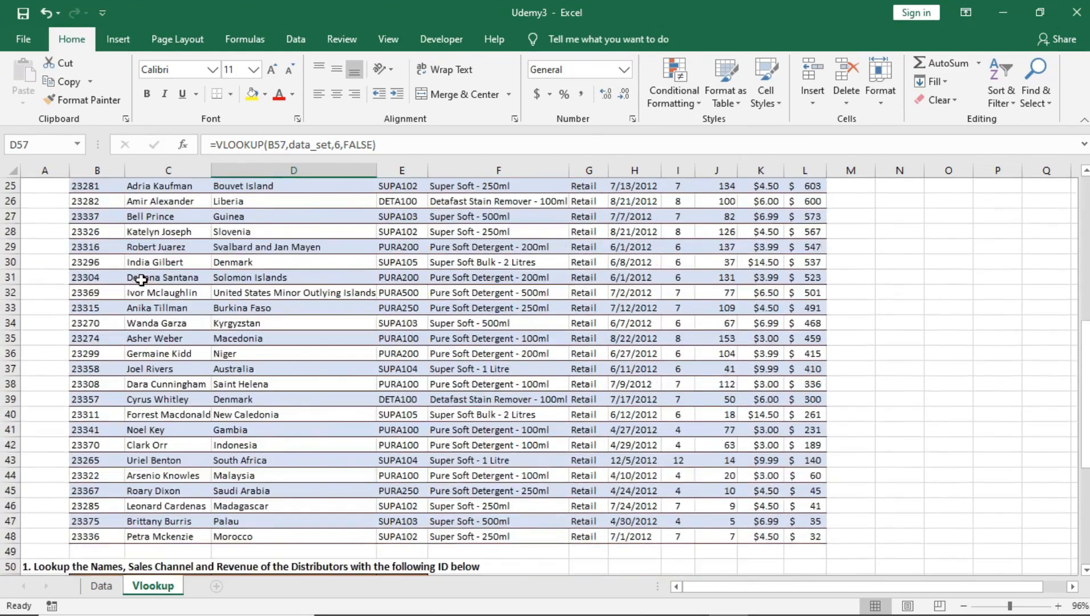
pyautogui.moveTo(83, 228); pyautogui.dragTo(92, 244)
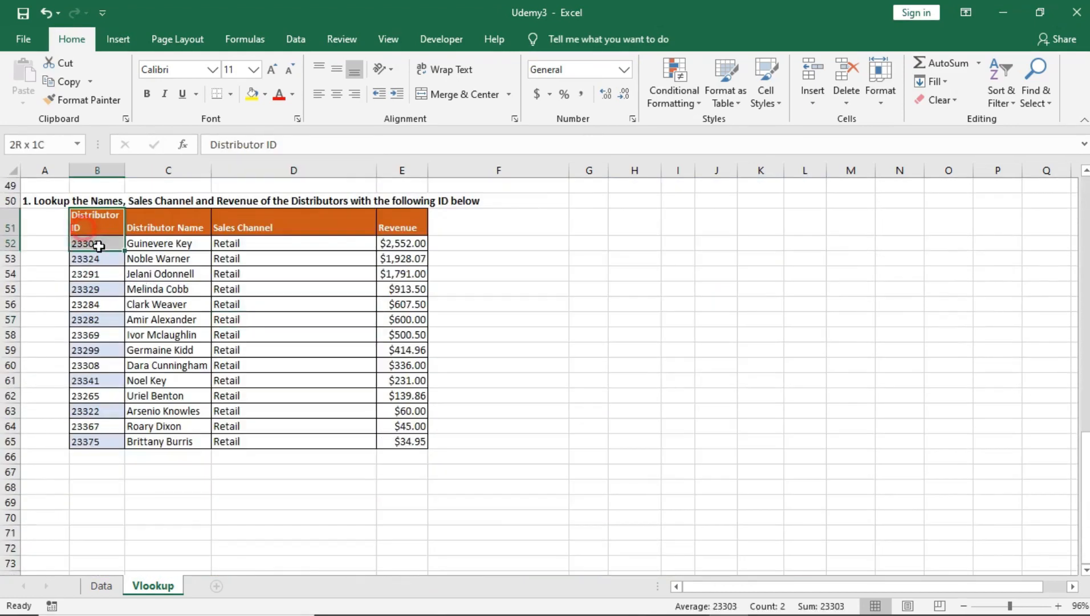
pyautogui.click(171, 226)
pyautogui.click(240, 228)
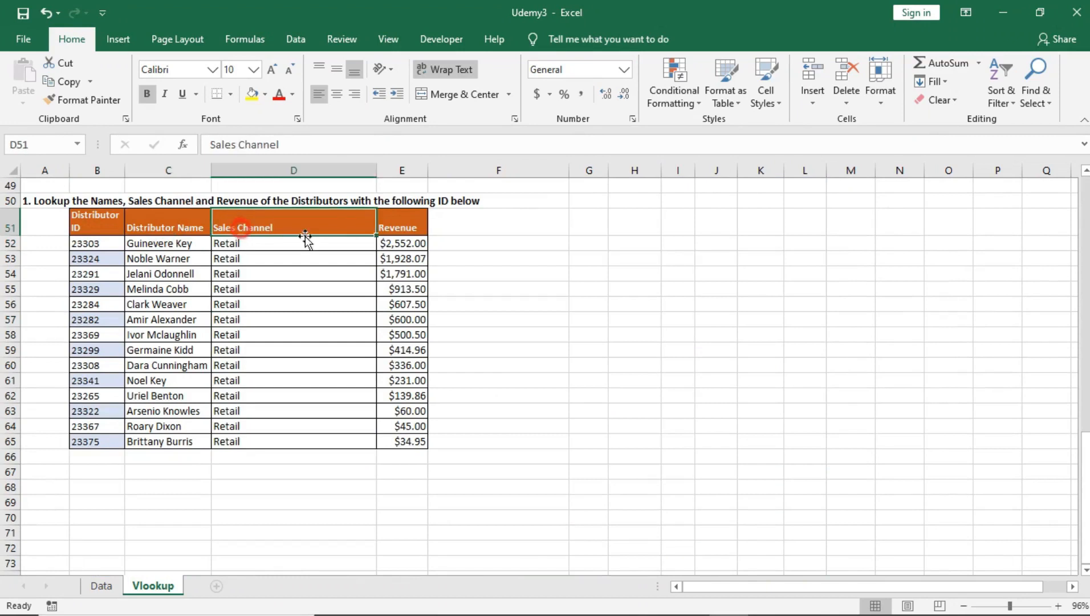
pyautogui.click(411, 229)
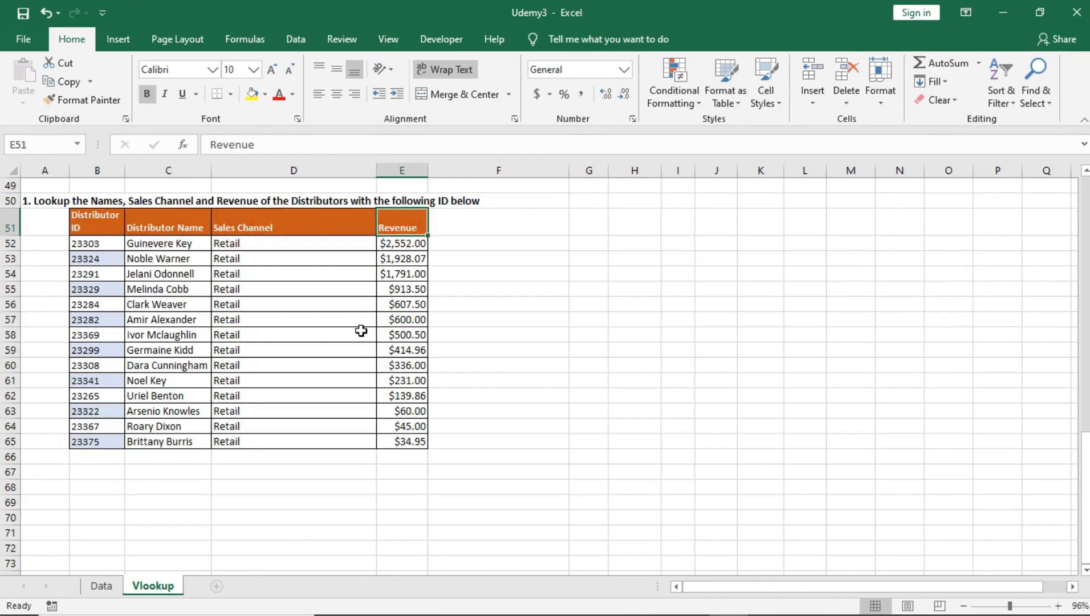
pyautogui.moveTo(97, 244); pyautogui.dragTo(103, 441)
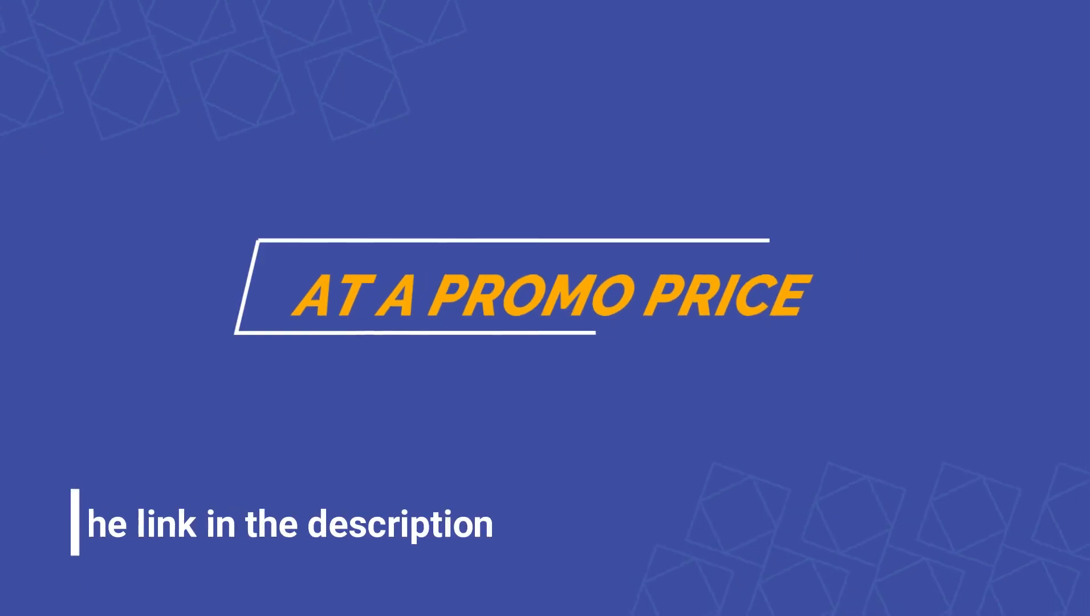